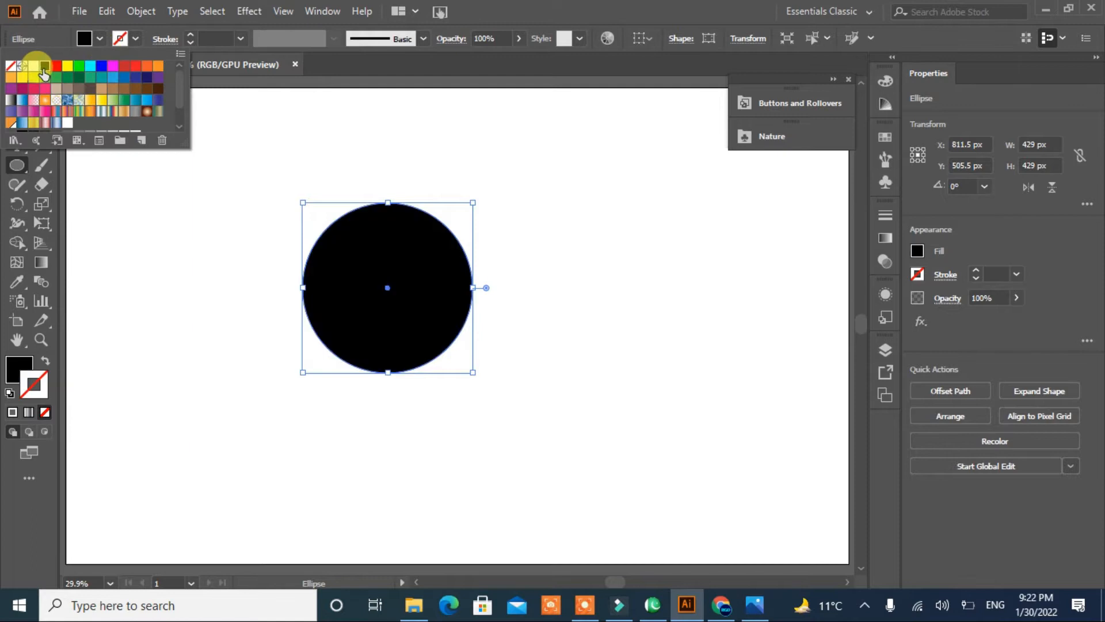
Draw an ellipse about 278 × 518 px beside the circle and make it an unfilled shape with a black outline.
click(207, 257)
click(609, 329)
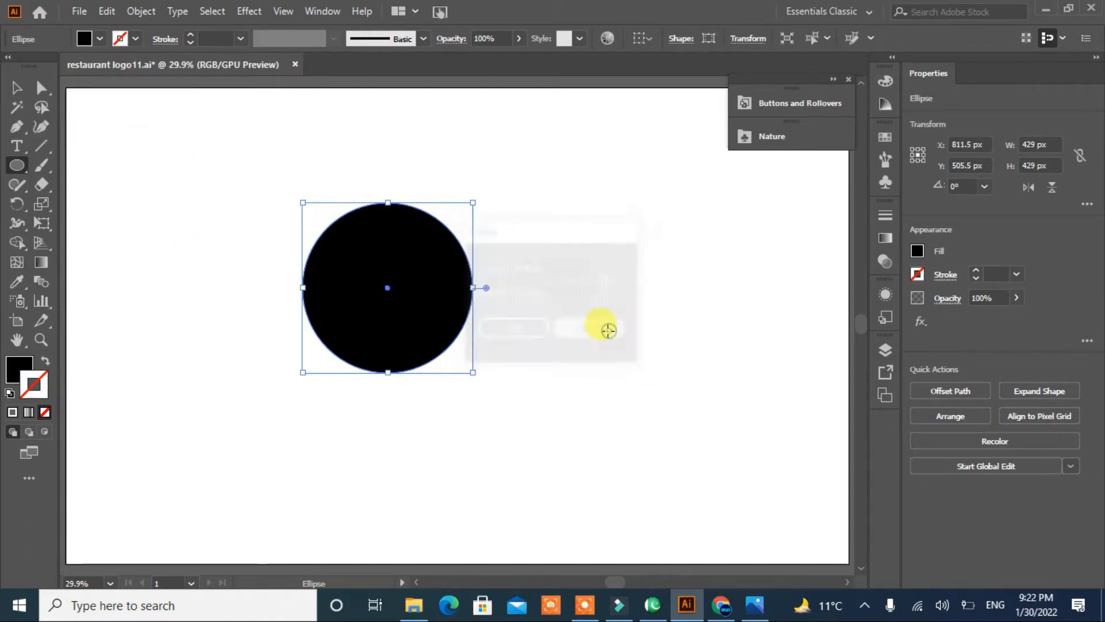
mouse_move(497, 187)
mouse_down()
mouse_move(577, 260)
mouse_move(606, 394)
mouse_up()
click(45, 361)
Place the ellipse, tilted to 324.3°, over the upper-left of the circle and make two evenly offset copies.
mouse_move(604, 178)
mouse_down()
mouse_move(583, 292)
mouse_move(351, 265)
mouse_move(335, 249)
mouse_move(352, 266)
mouse_up()
key(ctrl+d)
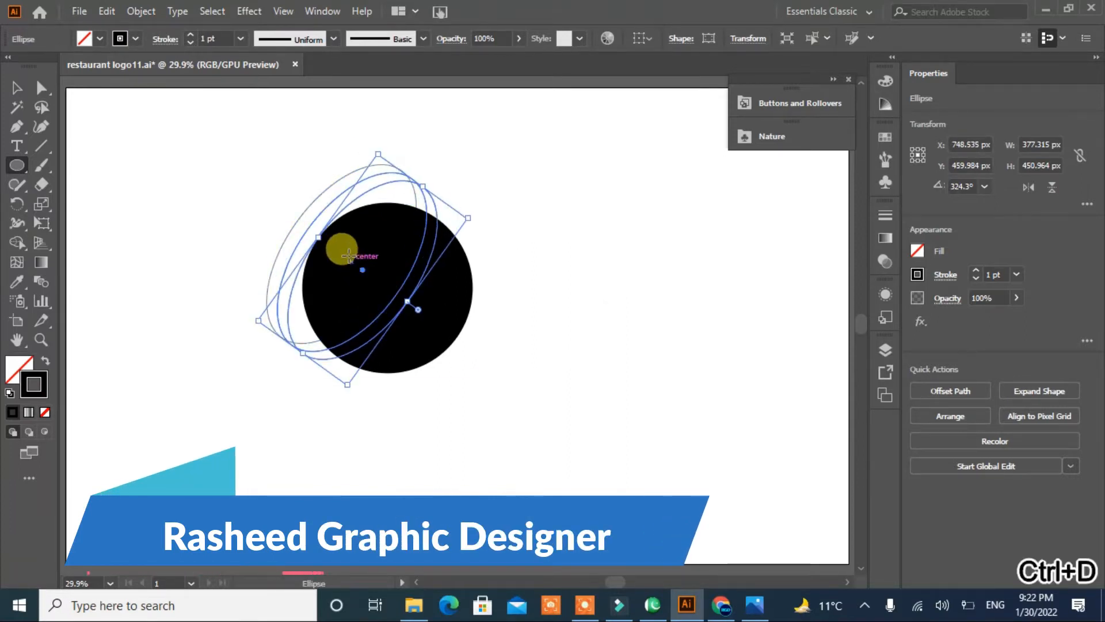
Nudge all three ellipses together about 20 px down and 15 px to the right over the circle.
click(17, 88)
click(148, 186)
drag(464, 168, 391, 197)
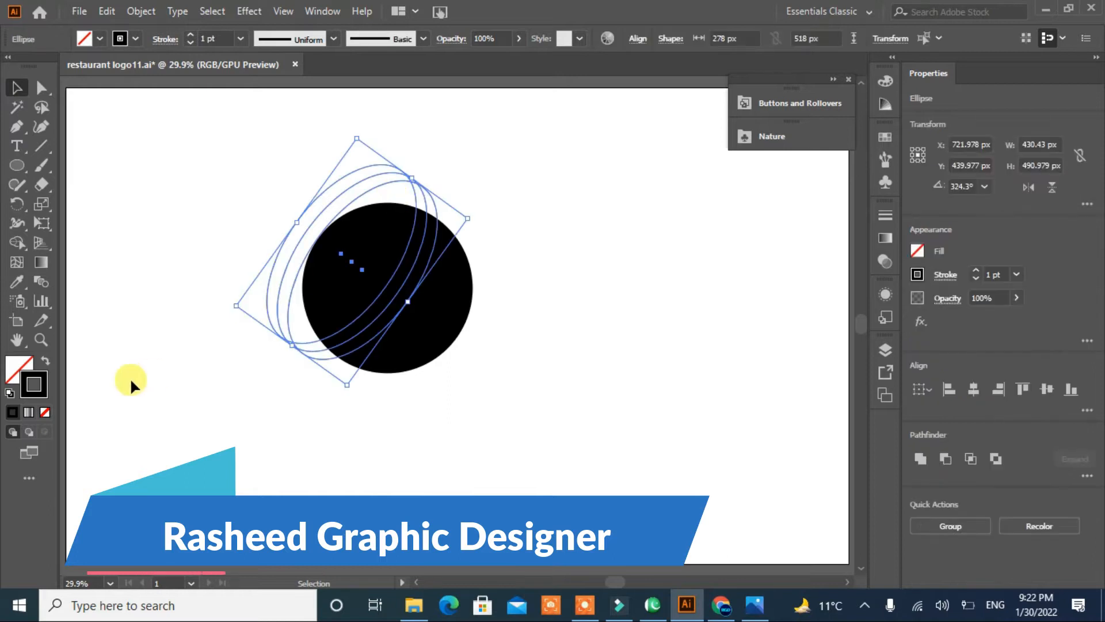
key(Down)
key(Down)
key(Down)
key(Down)
key(Down)
key(Down)
key(Down)
key(Down)
key(Down)
key(Down)
key(Down)
key(Down)
key(Down)
key(Down)
key(Down)
key(Down)
key(Down)
key(Down)
key(Down)
key(Down)
key(Right)
key(Right)
key(Right)
key(Right)
key(Right)
key(Right)
key(Right)
key(Right)
key(Right)
key(Right)
key(Right)
key(Right)
key(Right)
key(Right)
key(Right)
click(131, 381)
Give the middle ellipse a 6 pt white stroke.
click(285, 300)
click(191, 36)
click(191, 36)
click(191, 36)
click(190, 36)
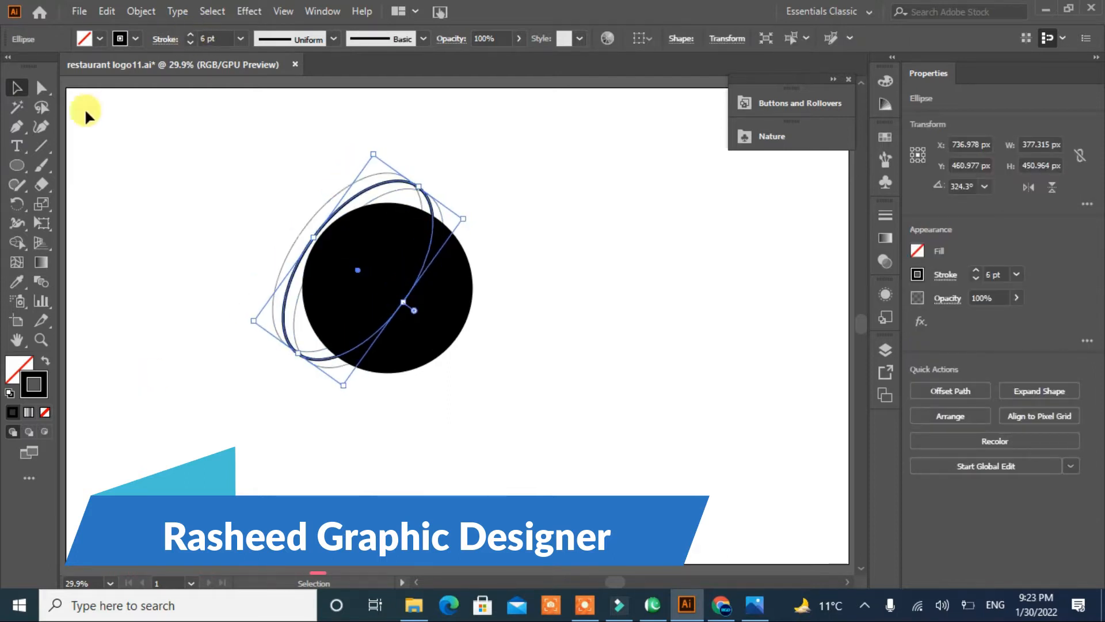
click(135, 38)
click(29, 65)
click(84, 155)
Give the two outer ellipses a 3 pt white stroke.
click(290, 251)
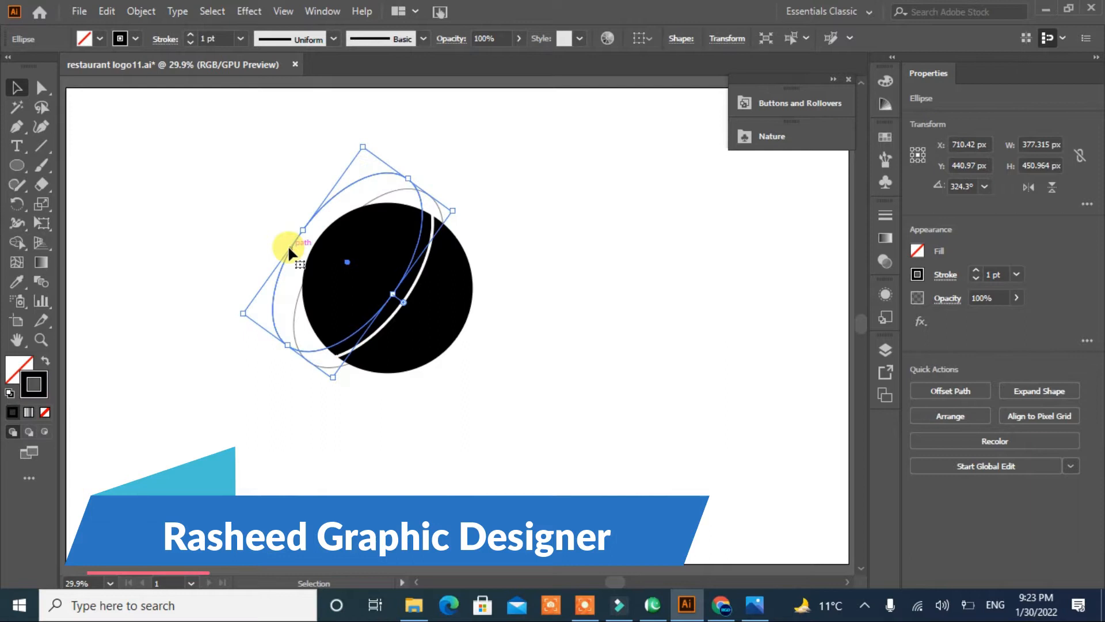
shift+click(382, 195)
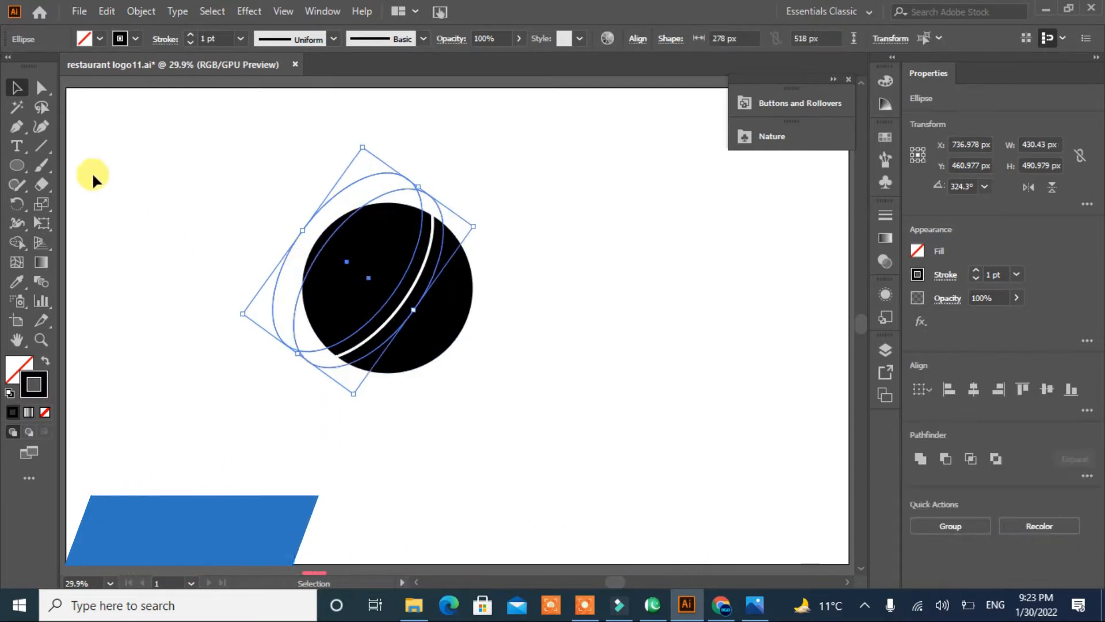
click(191, 35)
click(191, 35)
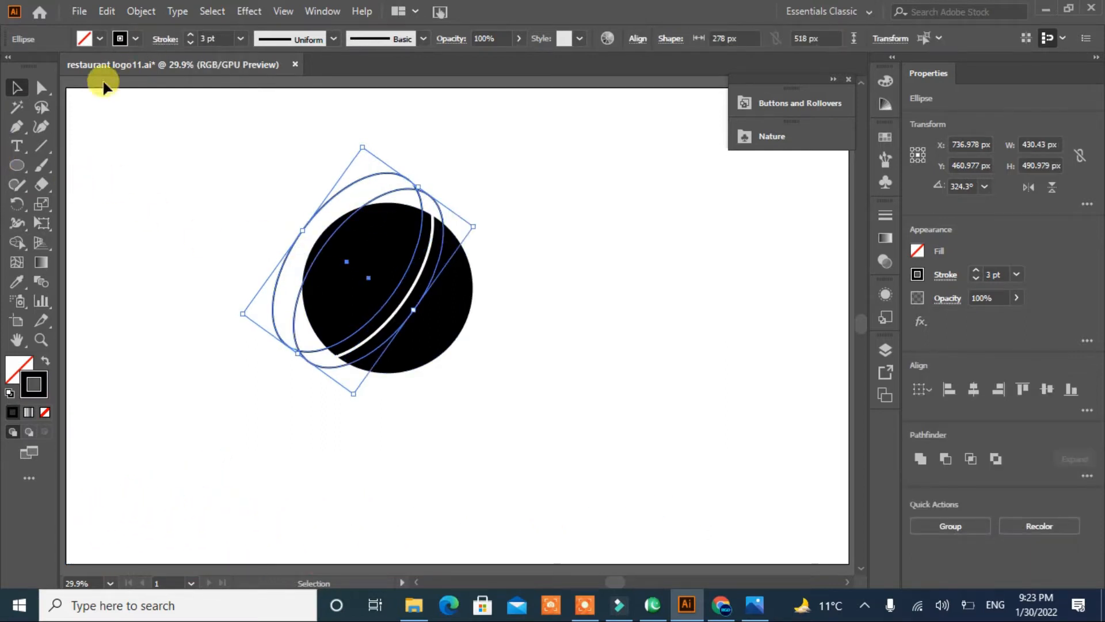
click(131, 39)
click(33, 66)
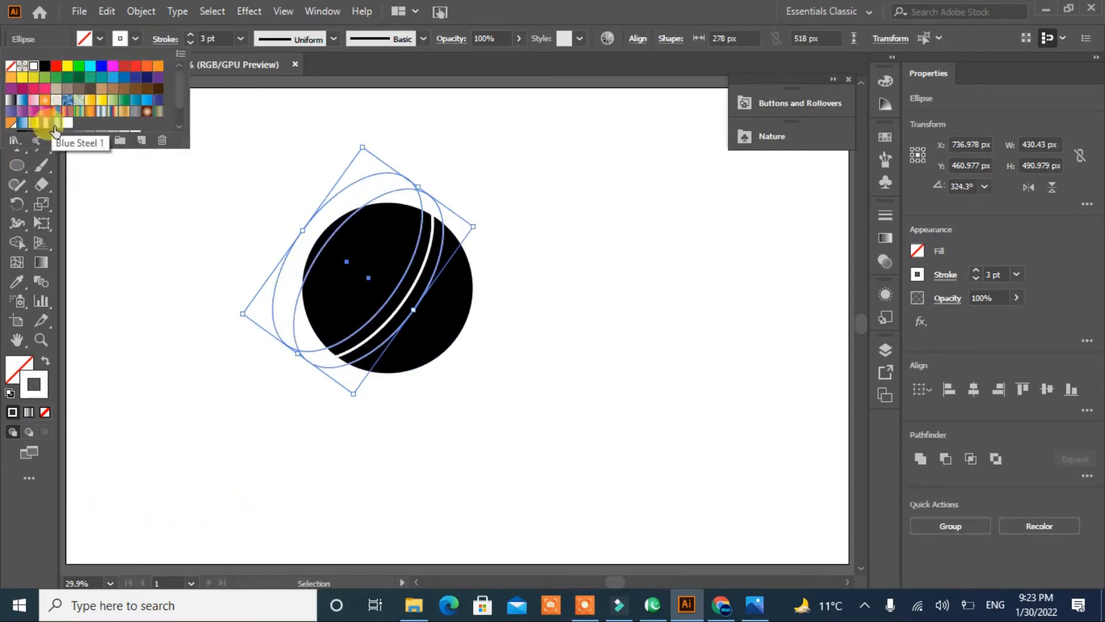
Make the strokes of both outer ellipses dashed and set their weight to 7 pt.
click(943, 276)
click(782, 387)
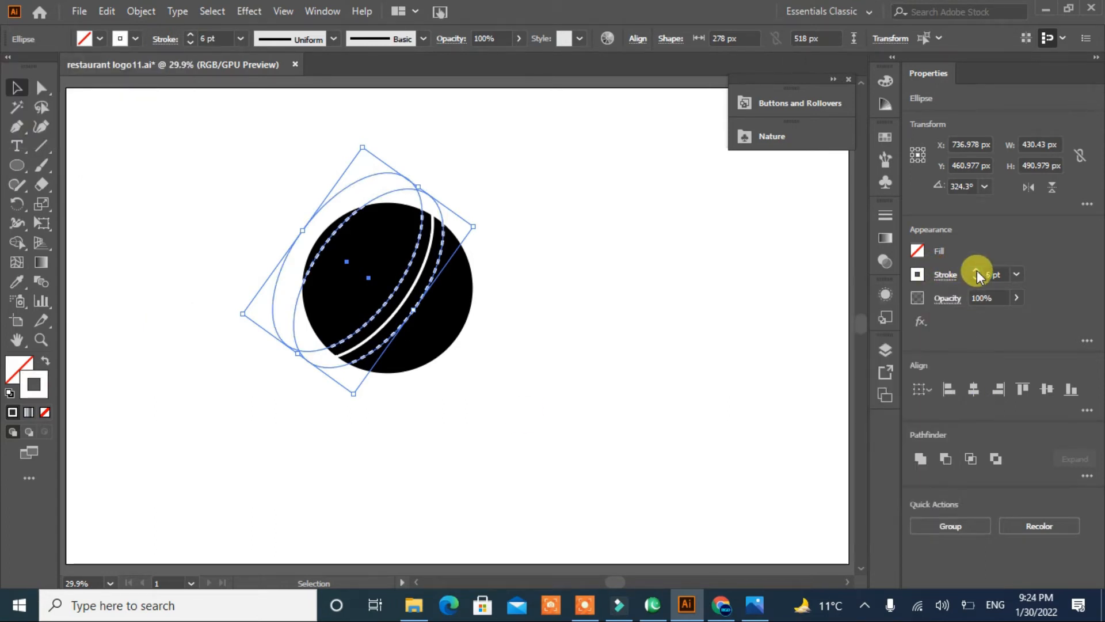
click(624, 355)
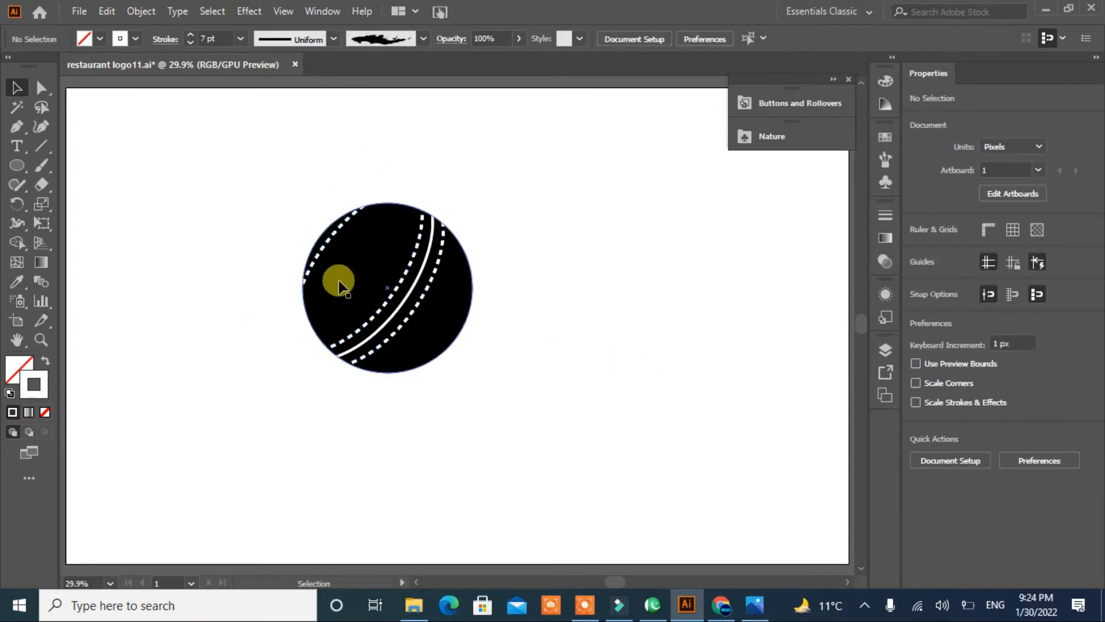
Expand the appearance of the left dashed ellipse.
click(392, 300)
click(107, 11)
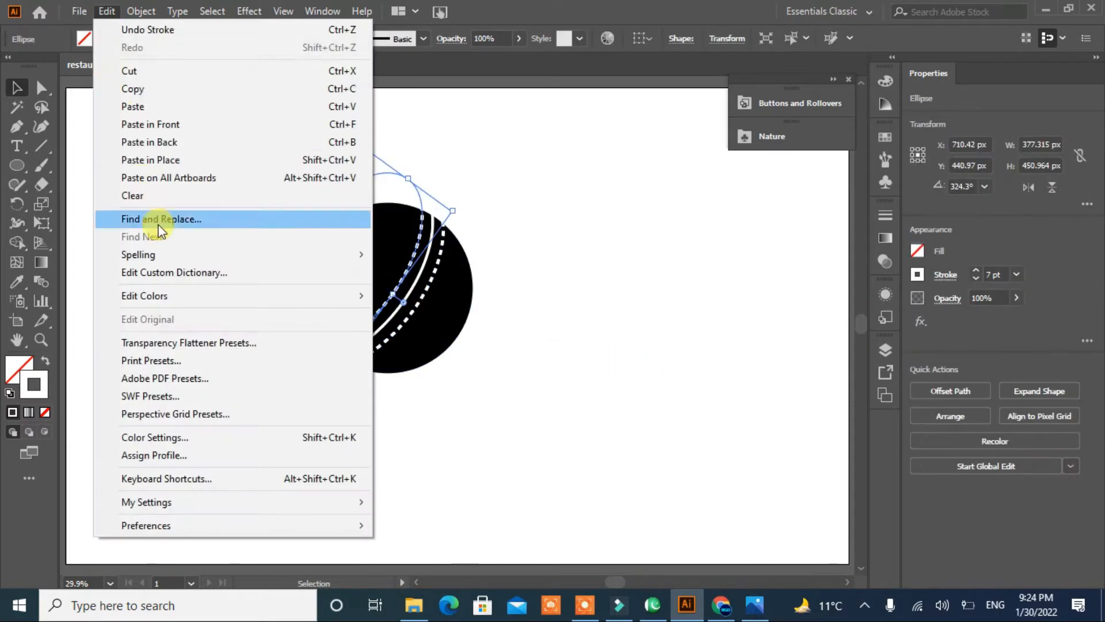
mouse_move(139, 11)
click(192, 213)
click(231, 250)
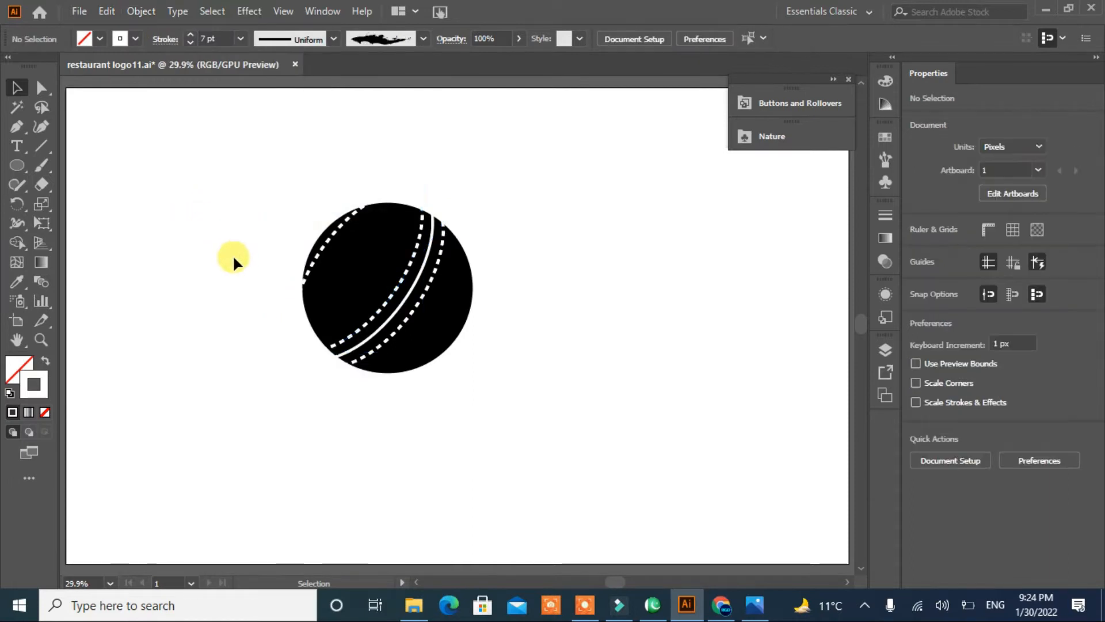
Cut the right dashed ellipse with the Scissors tool outside the circle and remove its upper-left arc.
click(414, 316)
click(41, 185)
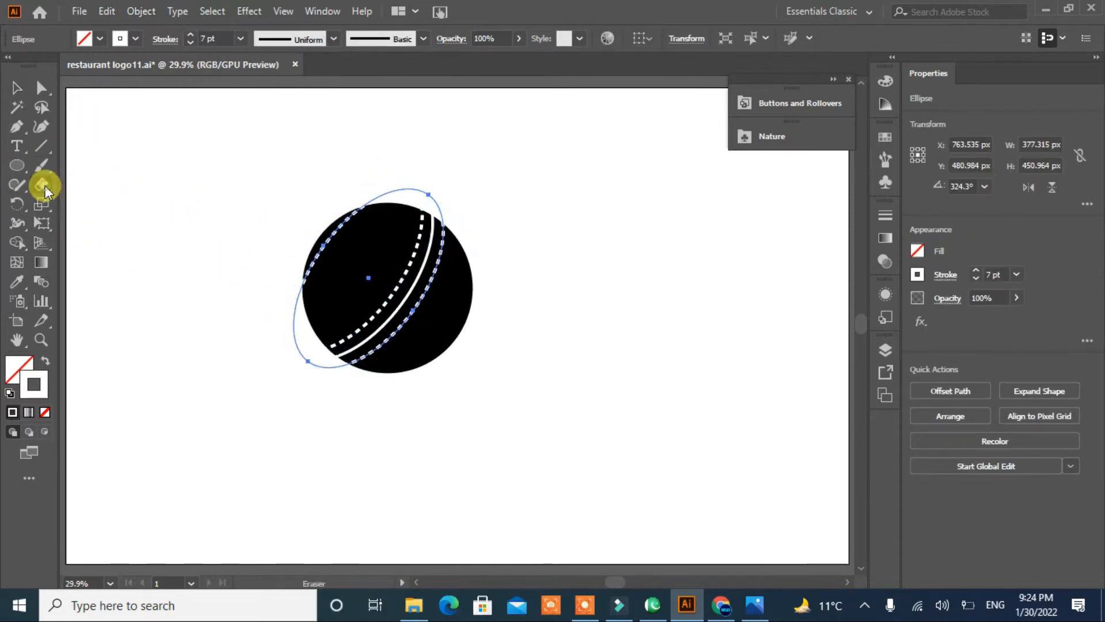
click(391, 190)
click(294, 323)
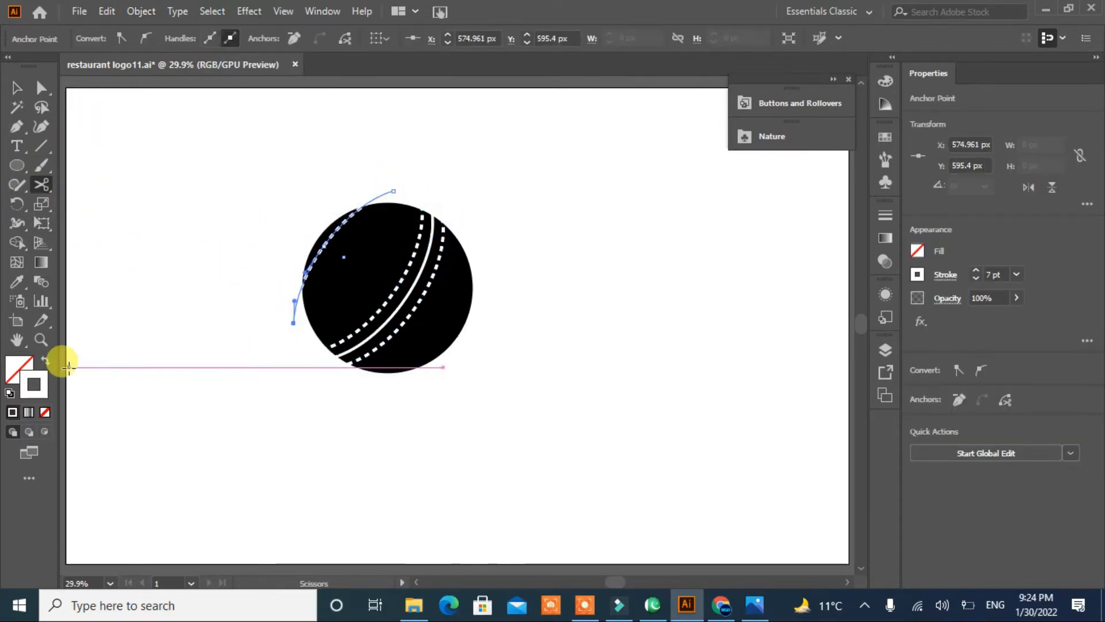
click(68, 367)
click(15, 89)
Expand the appearance of the remaining right dashed path.
click(395, 330)
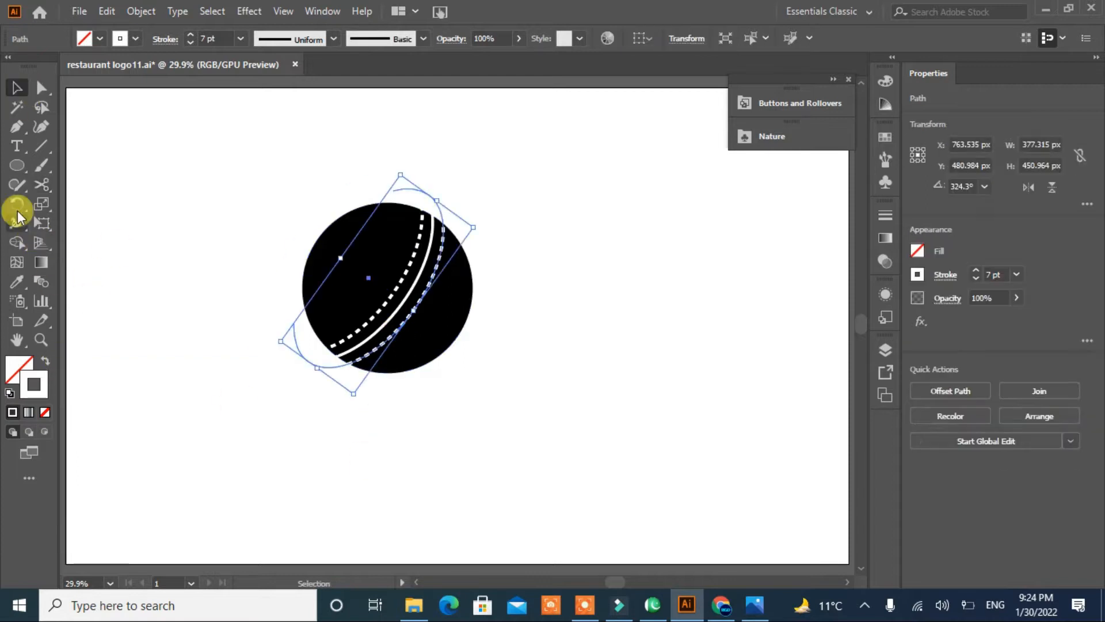
click(105, 12)
mouse_move(141, 12)
click(198, 214)
click(225, 255)
Expand the solid white seam into a filled shape and delete the ellipse path at the left dashed seam.
click(347, 355)
click(141, 12)
click(203, 195)
click(508, 389)
click(160, 365)
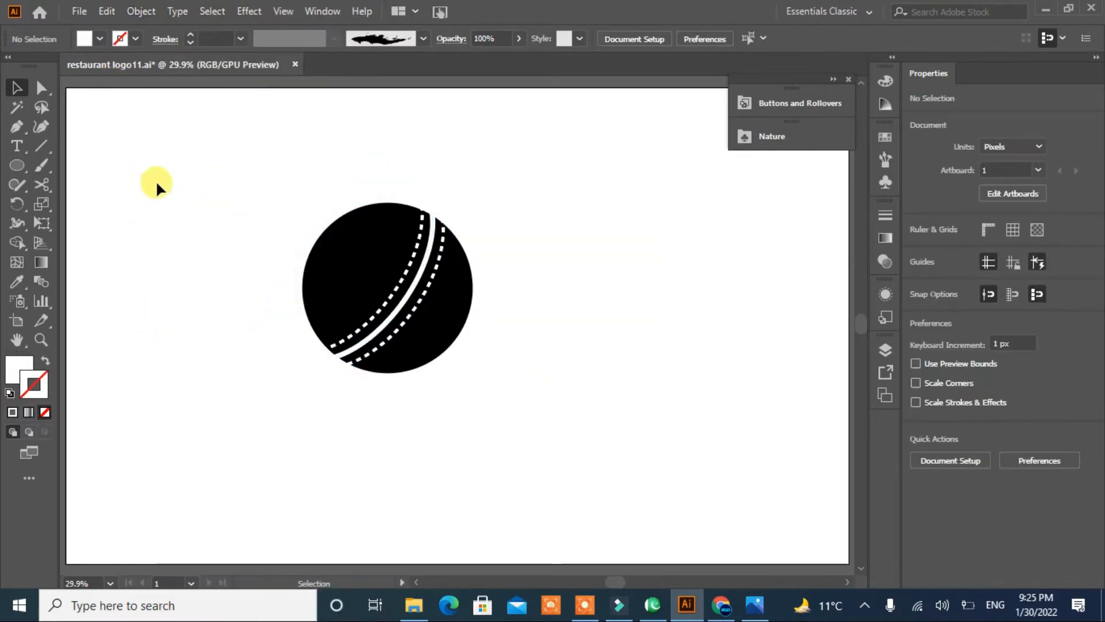
click(321, 348)
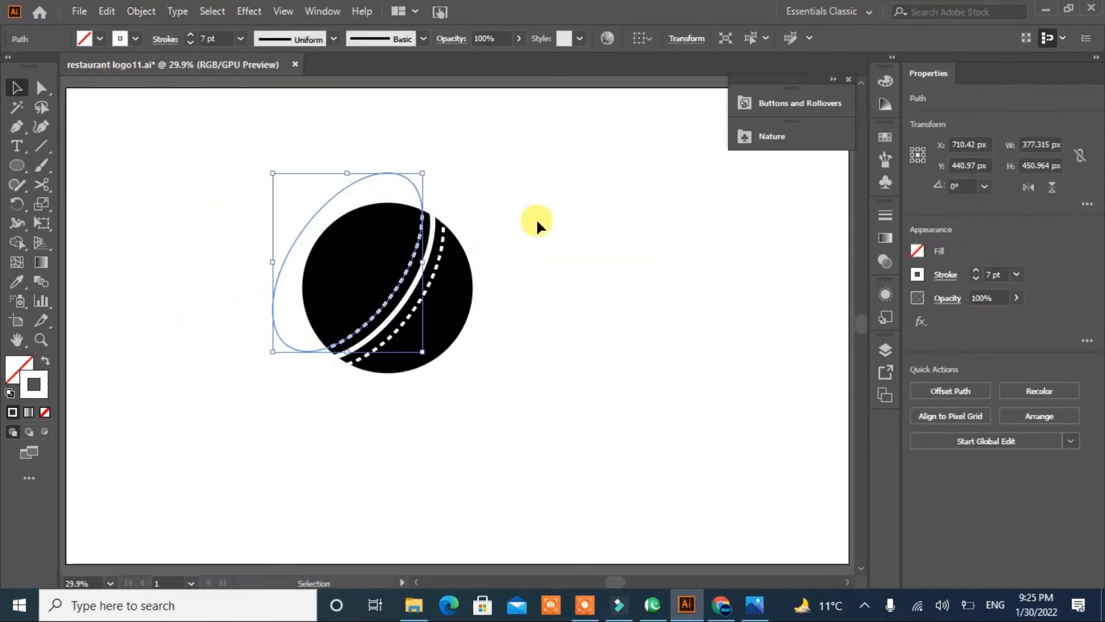
key(Delete)
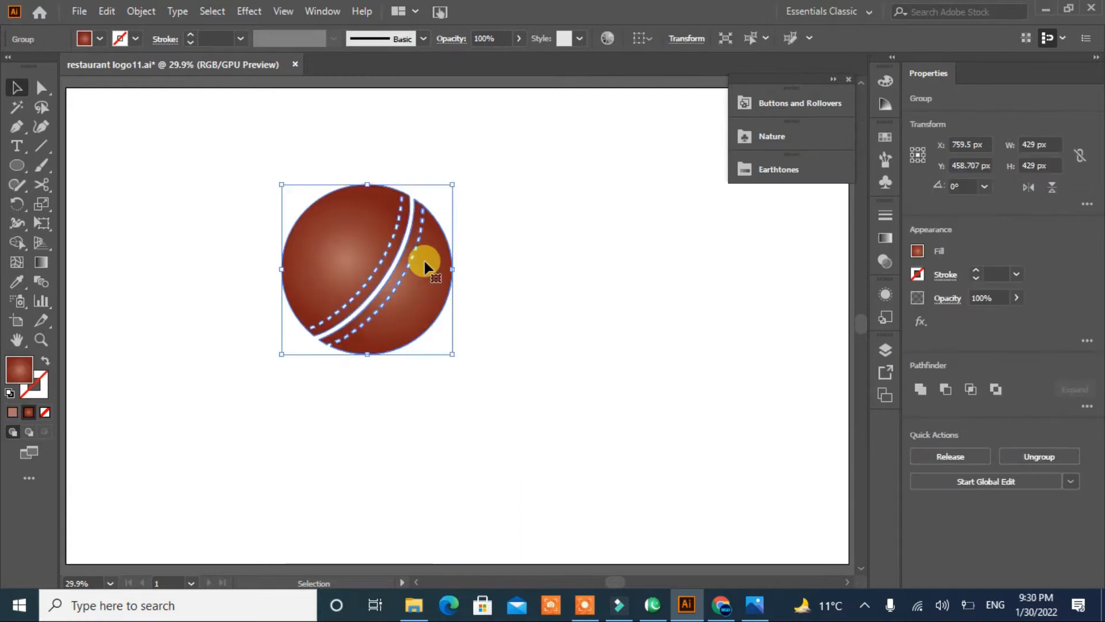
Move the ball to the right side of the artboard and draw a tall rectangle about 110 × 520 px on the left.
drag(423, 258, 738, 309)
click(116, 229)
mouse_move(17, 165)
mouse_down()
mouse_move(46, 183)
mouse_move(86, 163)
mouse_up()
mouse_move(272, 230)
mouse_down()
mouse_move(326, 454)
mouse_move(316, 436)
mouse_up()
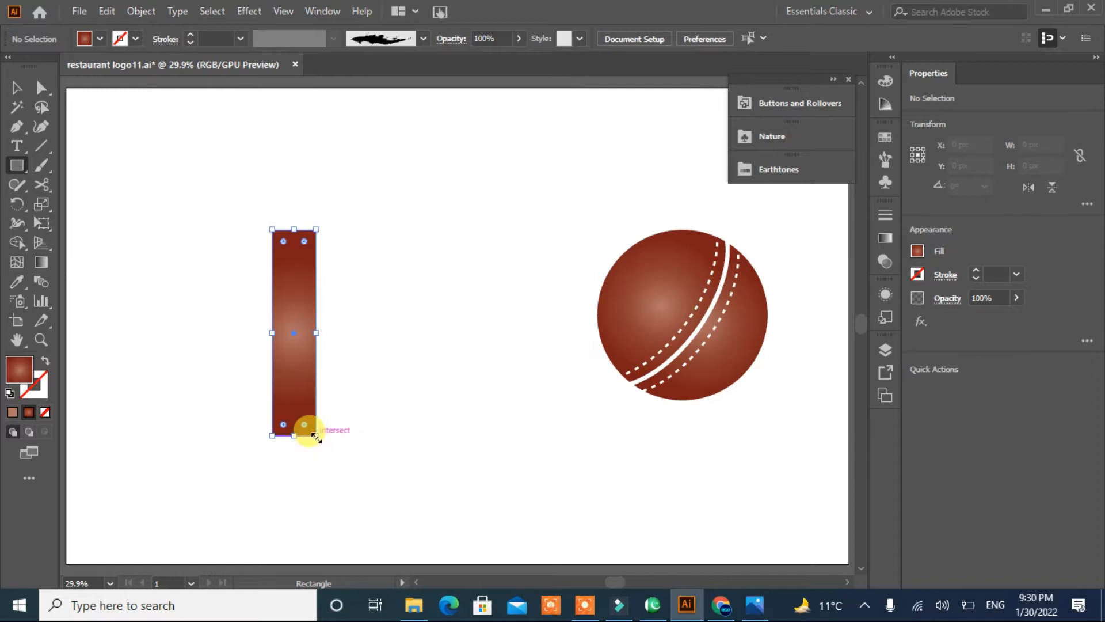
Fill the tall rectangle with black.
click(96, 38)
click(44, 68)
click(146, 224)
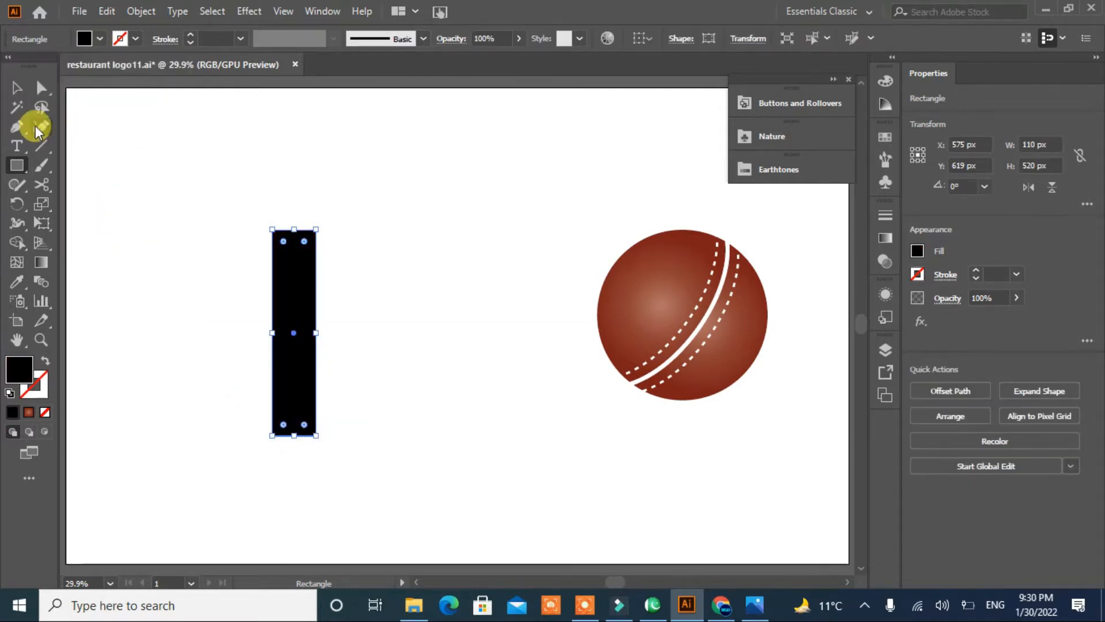
Round the two lower corners of the tall rectangle to a radius of about 44 px.
click(39, 94)
drag(337, 430, 252, 462)
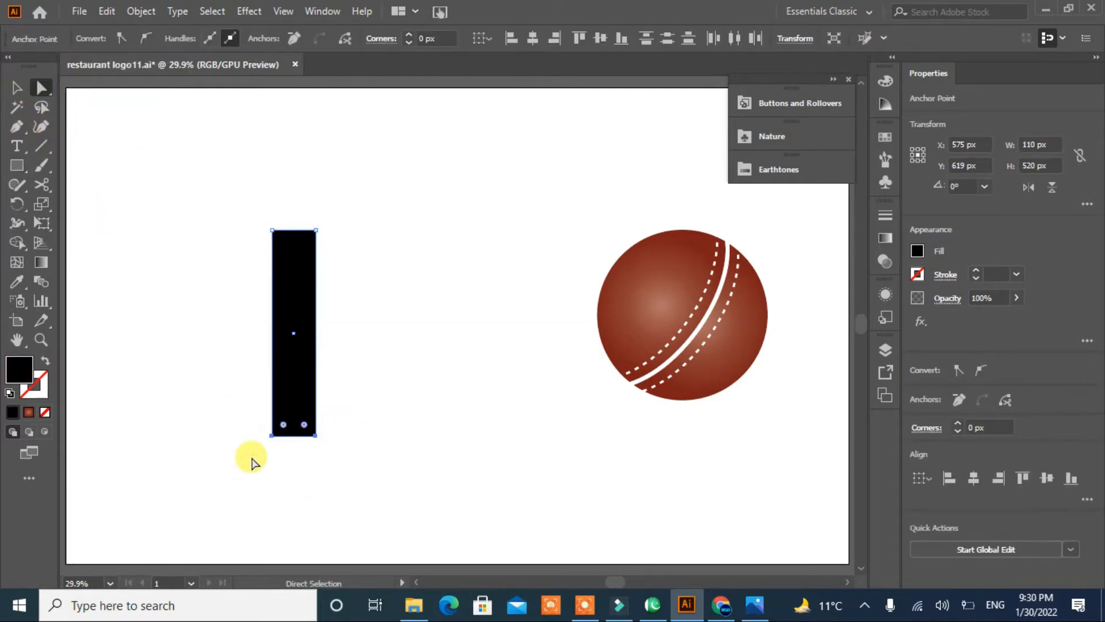
drag(285, 427, 286, 423)
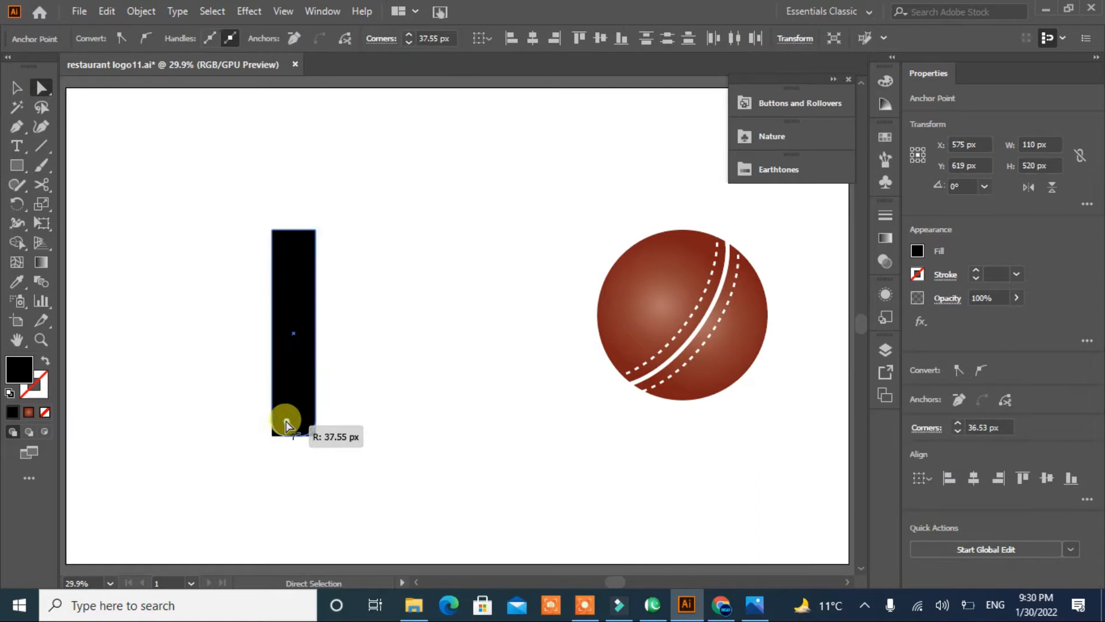
click(376, 488)
Draw a narrow rectangle about 31 × 245 px and place it centred on top of the bat blade as the handle.
click(17, 166)
drag(129, 181, 141, 276)
drag(136, 229, 290, 185)
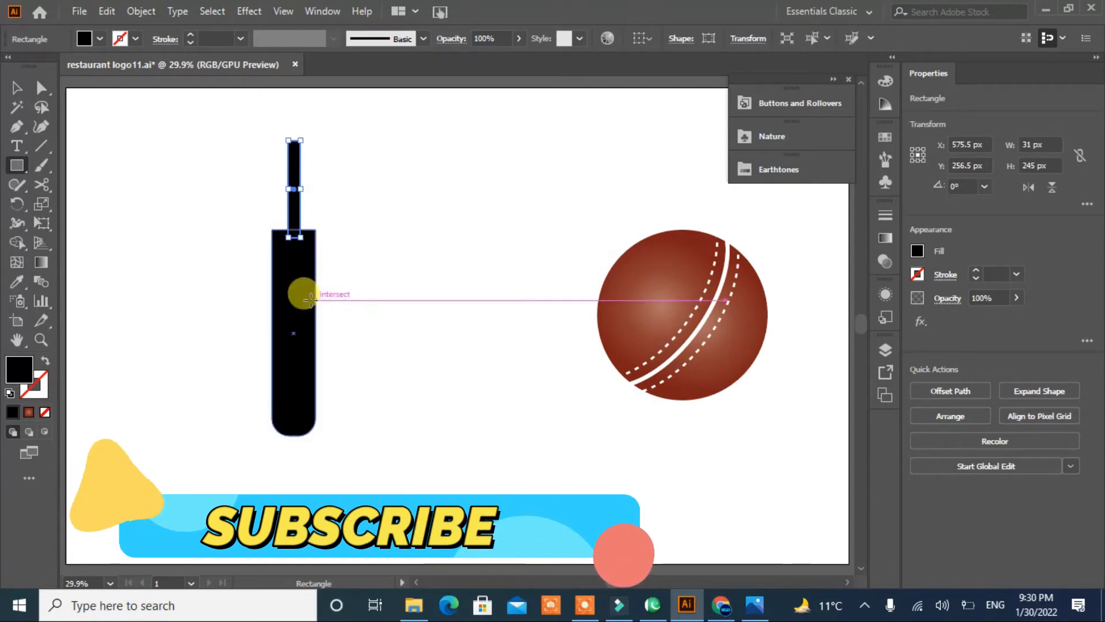
Place a small rectangle about 41 × 59 px over the upper end of the bat handle as a cap.
mouse_move(148, 193)
mouse_down()
mouse_move(164, 220)
mouse_move(295, 151)
mouse_up()
key(ctrl+z)
click(292, 141)
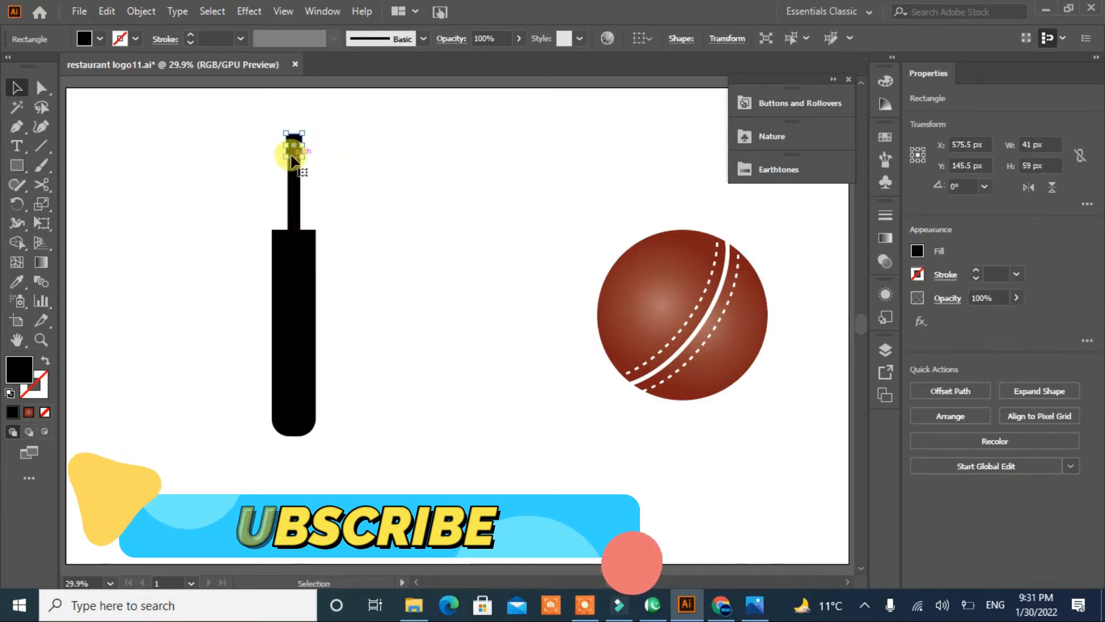
Shorten the handle's cap rectangle to about 41 × 41 px.
key(ctrl+plus)
key(ctrl+plus)
key(ctrl+plus)
drag(458, 352, 457, 337)
click(497, 342)
click(474, 342)
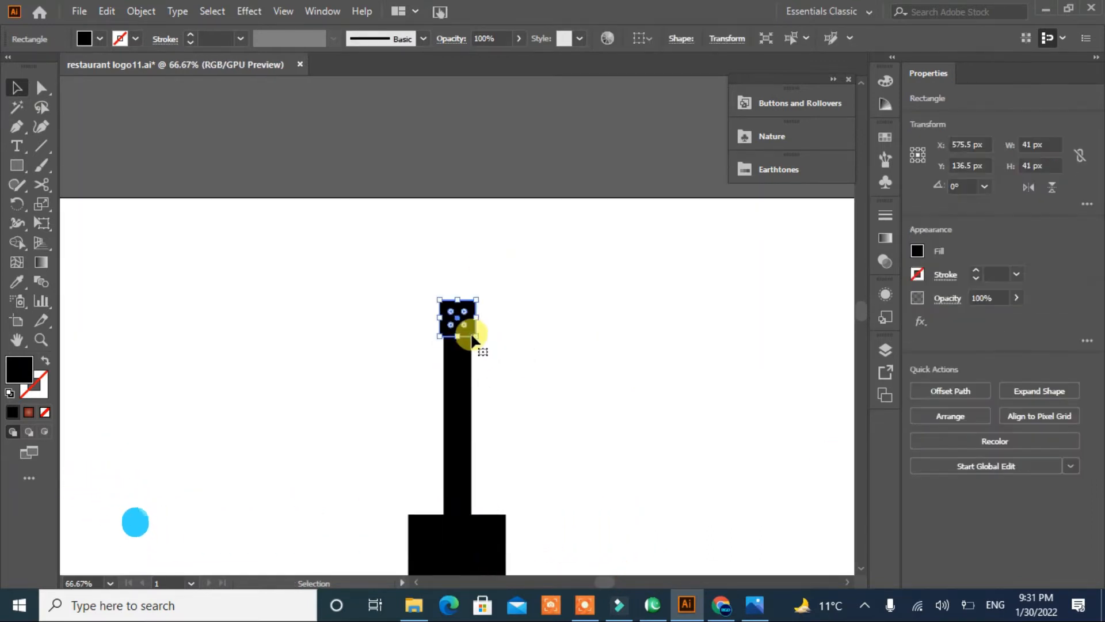
Unite the cap, handle and blade rectangles into a single bat shape.
drag(524, 290, 448, 524)
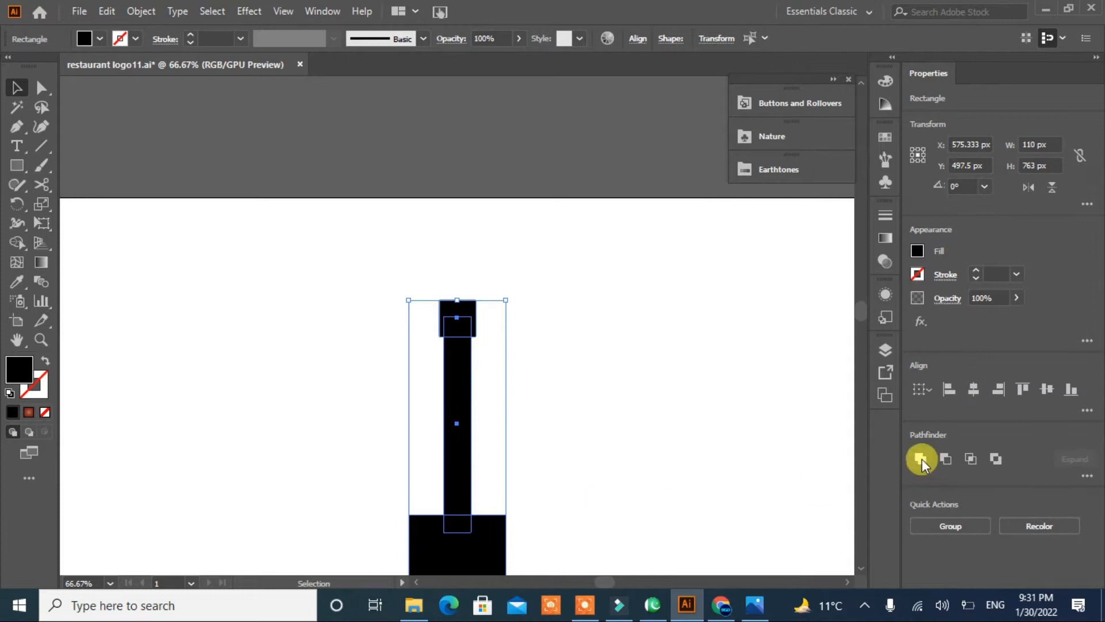
click(921, 458)
click(552, 454)
Round the corners where the cap meets the handle to about 5 px.
click(442, 337)
click(41, 88)
click(570, 361)
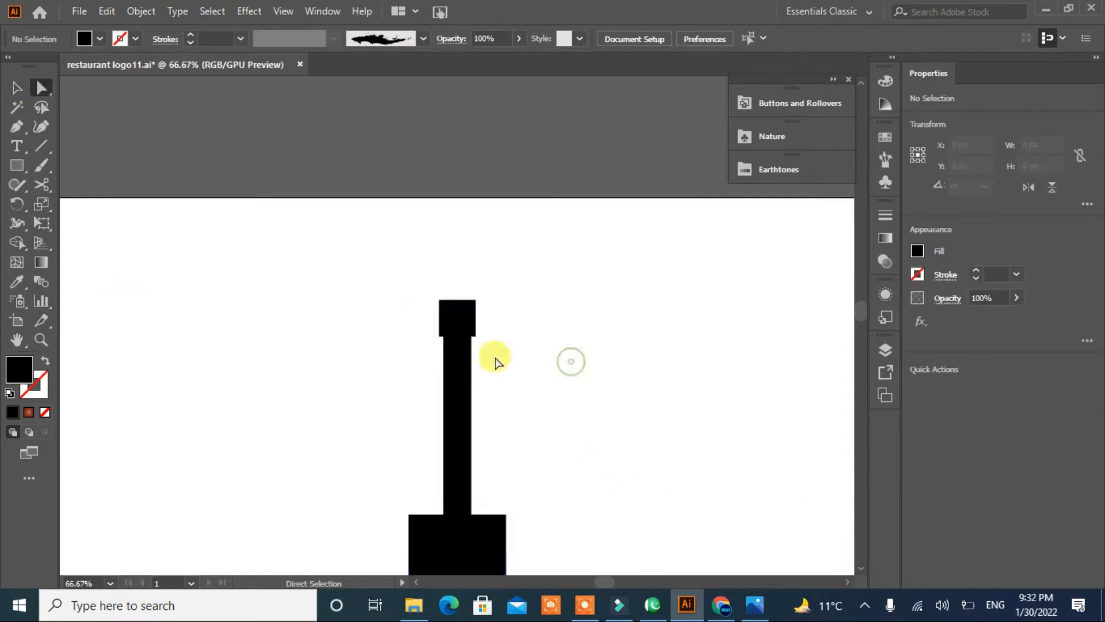
click(471, 336)
drag(475, 340, 515, 377)
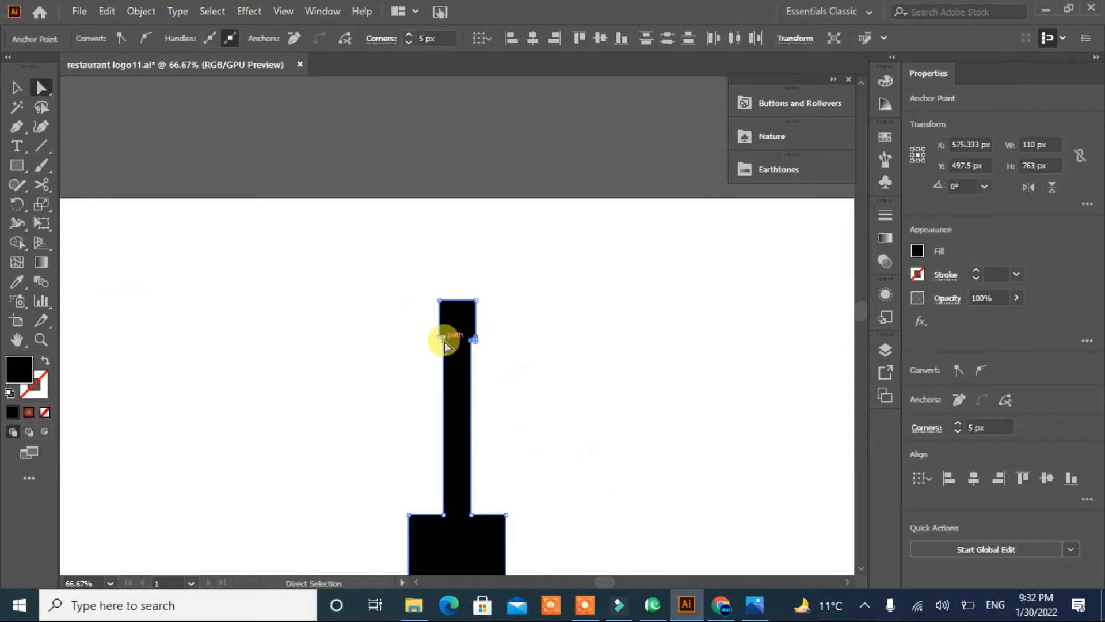
click(382, 403)
Slightly round the two upper corners of the handle's cap.
click(440, 301)
click(476, 301)
shift+click(439, 301)
drag(450, 310, 448, 309)
click(544, 359)
Round the two inner corners where the handle meets the blade to about 39.5 px.
click(455, 519)
drag(443, 519, 377, 454)
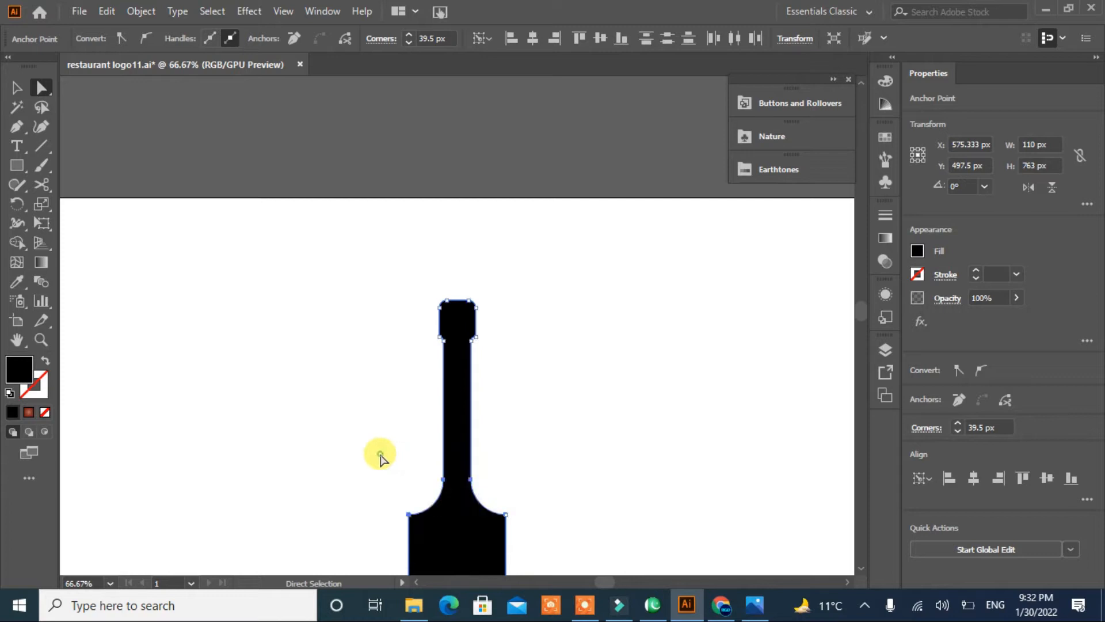
click(375, 437)
Reduce the radius of the left shoulder curve and slightly round the blade's upper-left outer corner.
scroll(375, 436, down, 5)
scroll(373, 436, down, 1)
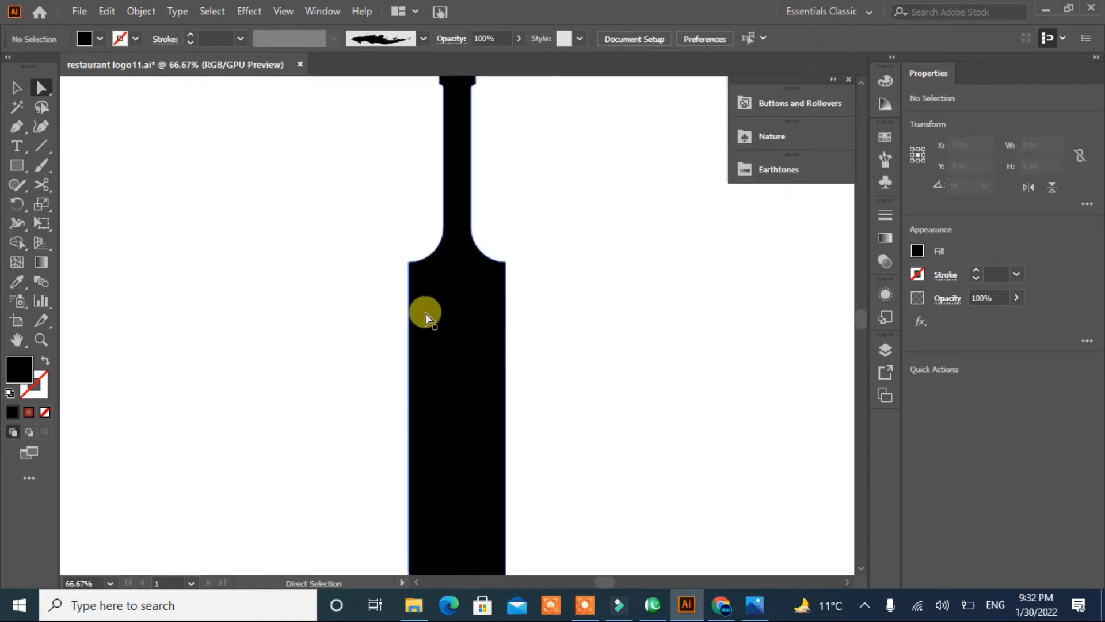
click(432, 255)
drag(416, 232, 415, 232)
click(409, 263)
drag(417, 271, 439, 293)
click(362, 349)
Reduce the right shoulder curve's radius to about 34 px and slightly round the blade's upper-right outer corner.
click(506, 262)
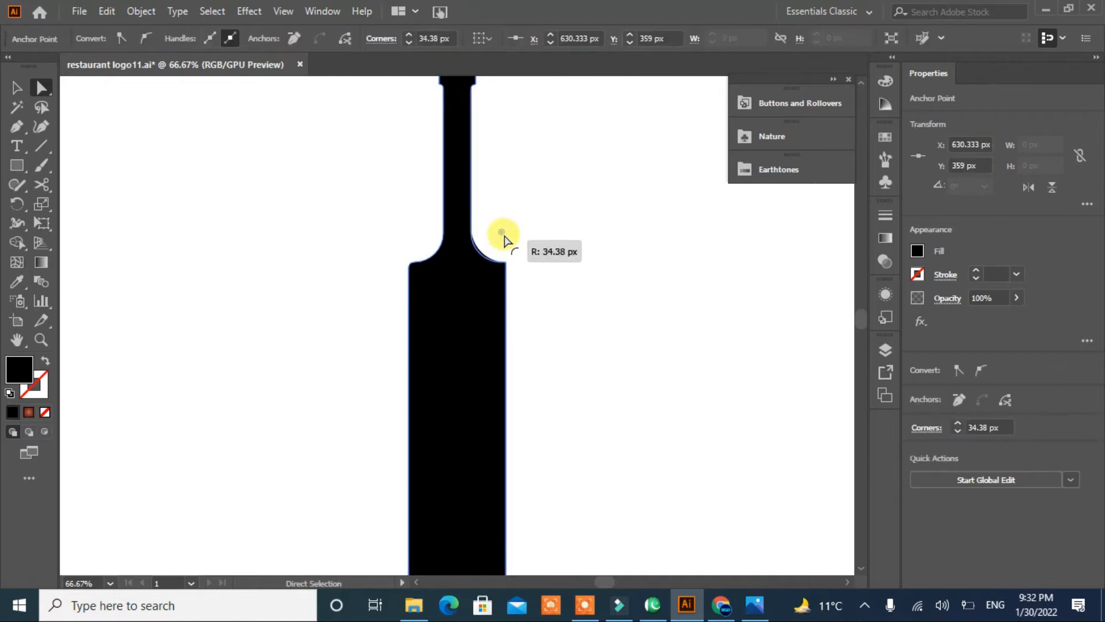
click(319, 341)
scroll(518, 426, down, 1)
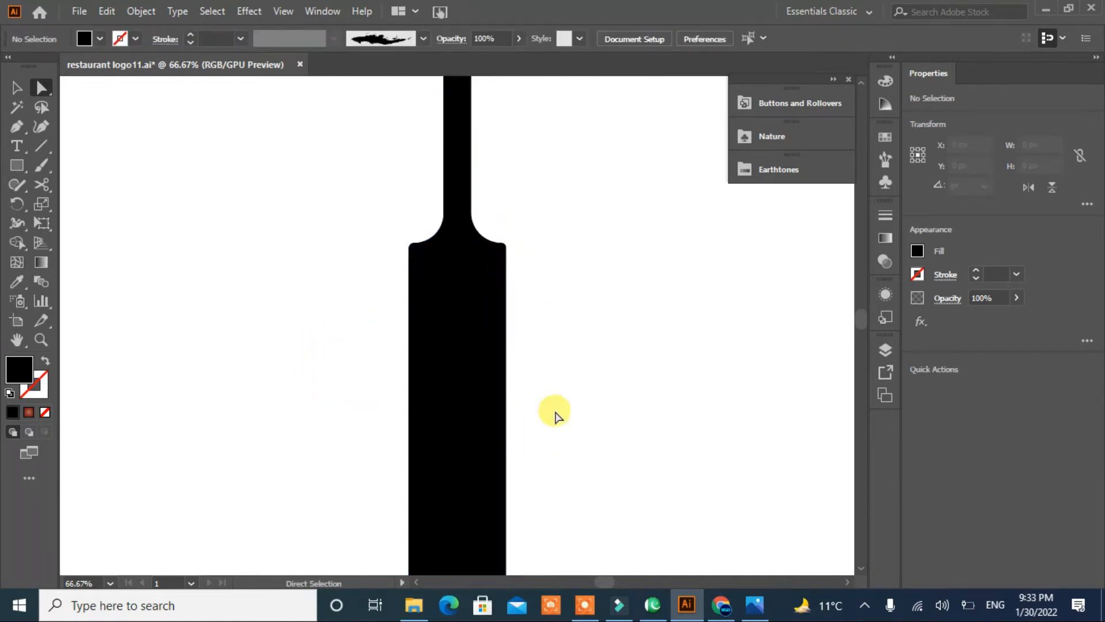
key(ctrl+0)
drag(365, 370, 189, 476)
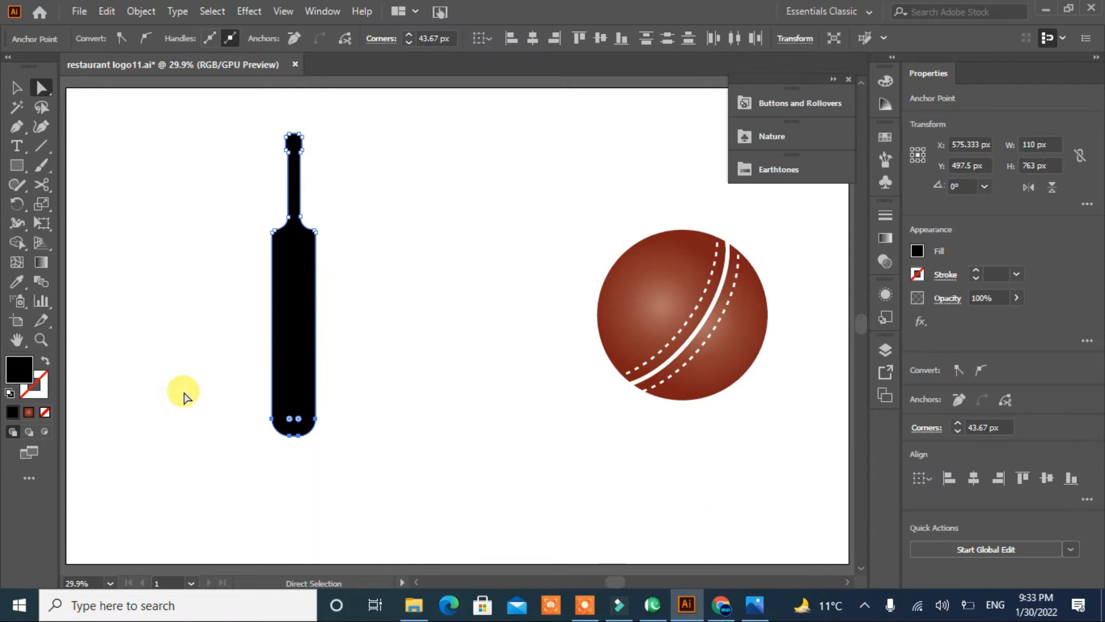
click(183, 397)
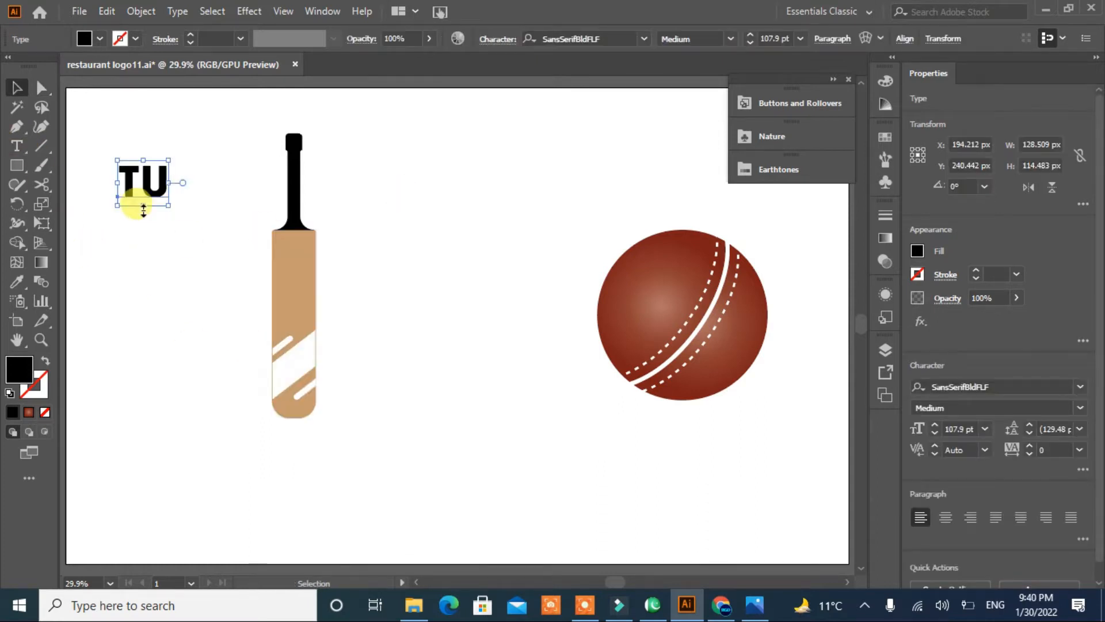
Narrow the TU text to fit the bat's blade, place it there and expand it into outlines.
drag(138, 198, 309, 272)
drag(291, 275, 299, 279)
drag(299, 279, 307, 260)
click(177, 11)
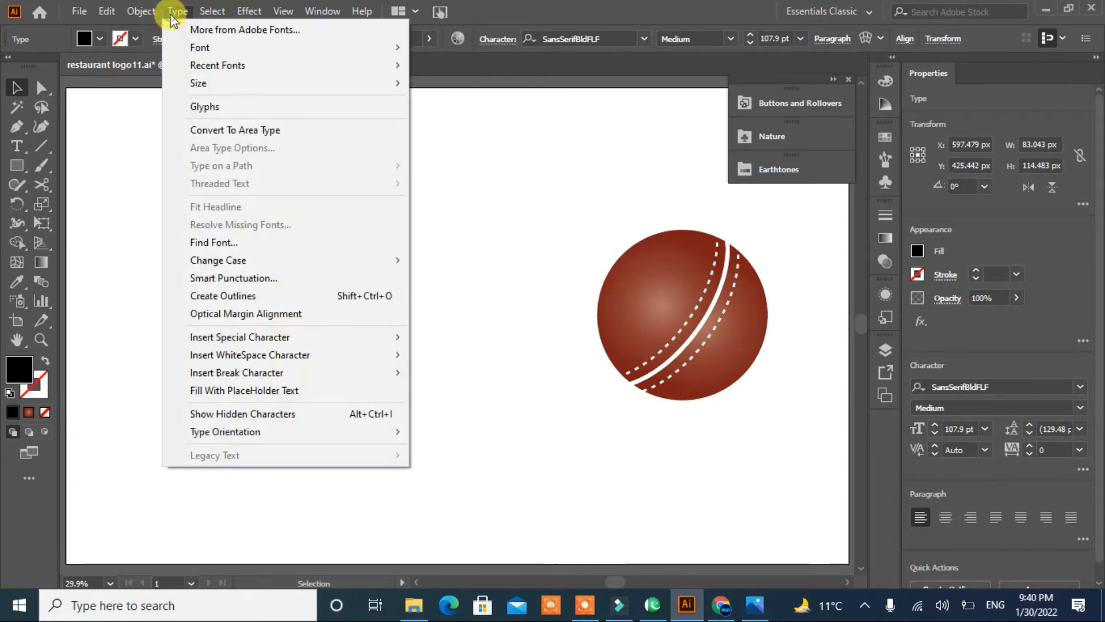
click(141, 11)
click(167, 163)
key(Return)
Stack the two letters vertically on the upper blade, with T above U.
click(75, 11)
click(75, 10)
click(435, 333)
drag(309, 261, 293, 299)
click(385, 298)
Recolor the bat's handle with a dark gray fill.
click(296, 172)
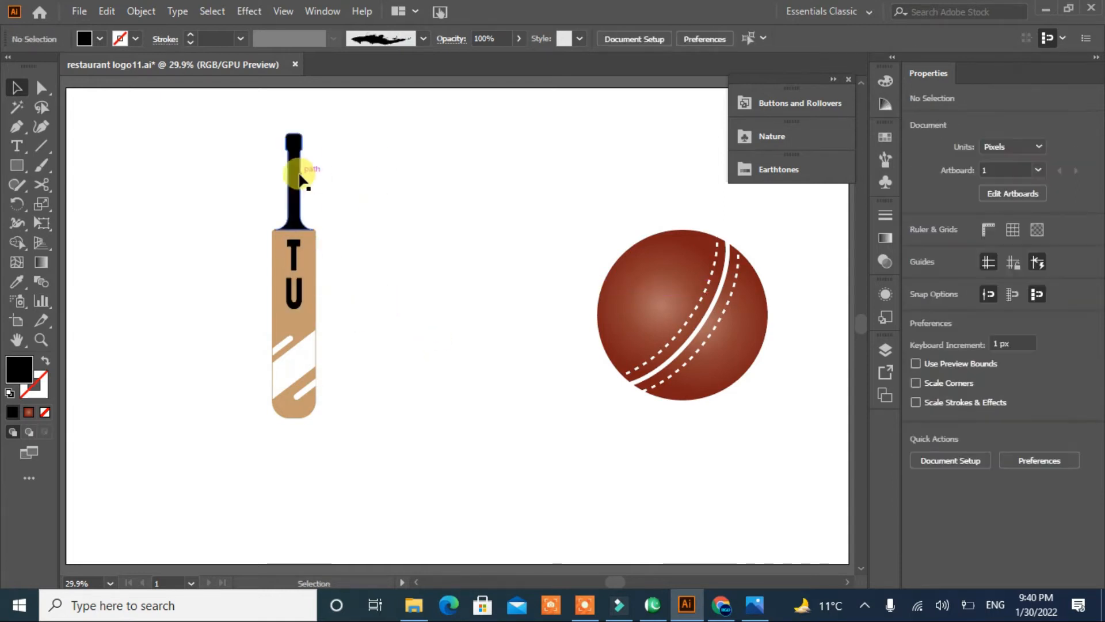
click(100, 39)
scroll(64, 115, down, 2)
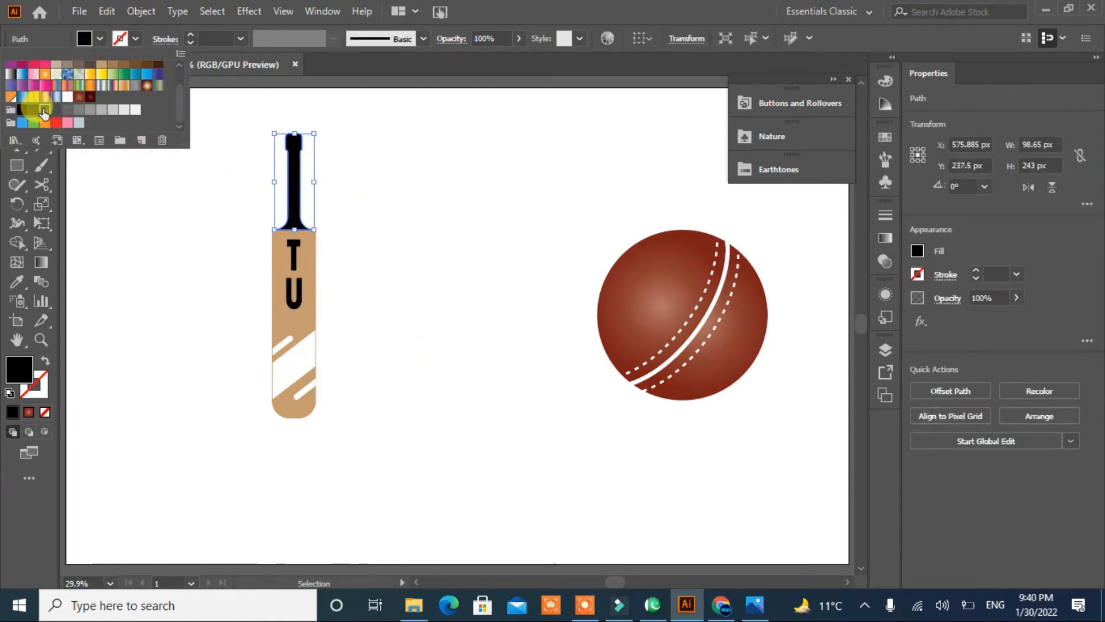
click(42, 110)
click(133, 248)
Apply the ball's red gradient fill to the letters T and U.
click(300, 302)
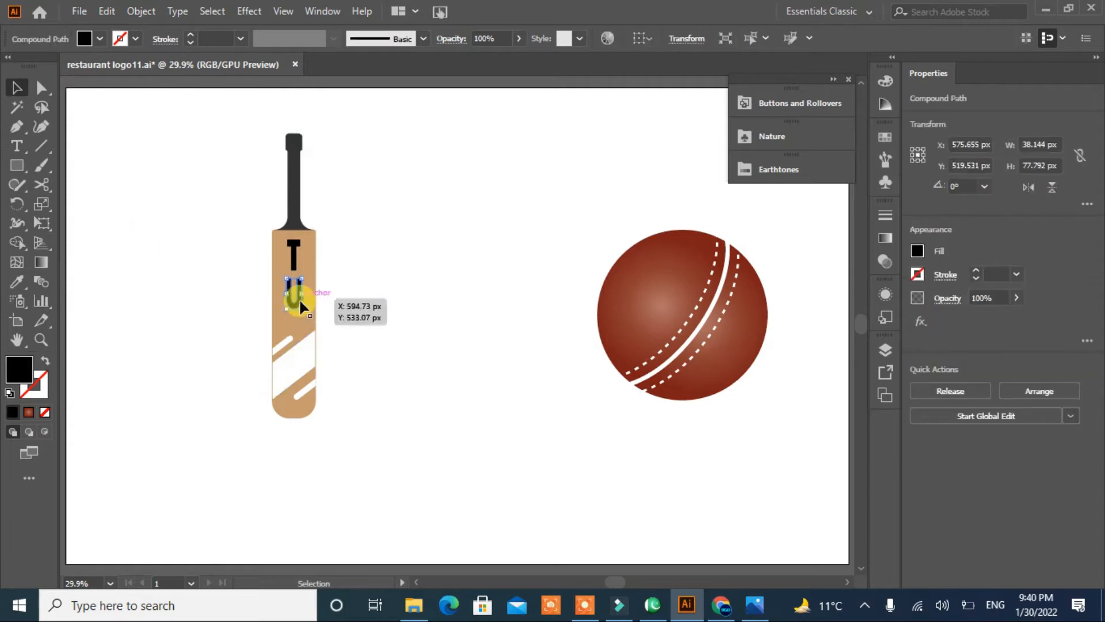
shift+click(294, 261)
click(684, 261)
key(v)
Fill the white diagonal stripes on the lower blade with the red gradient.
click(148, 328)
click(286, 348)
shift+click(309, 393)
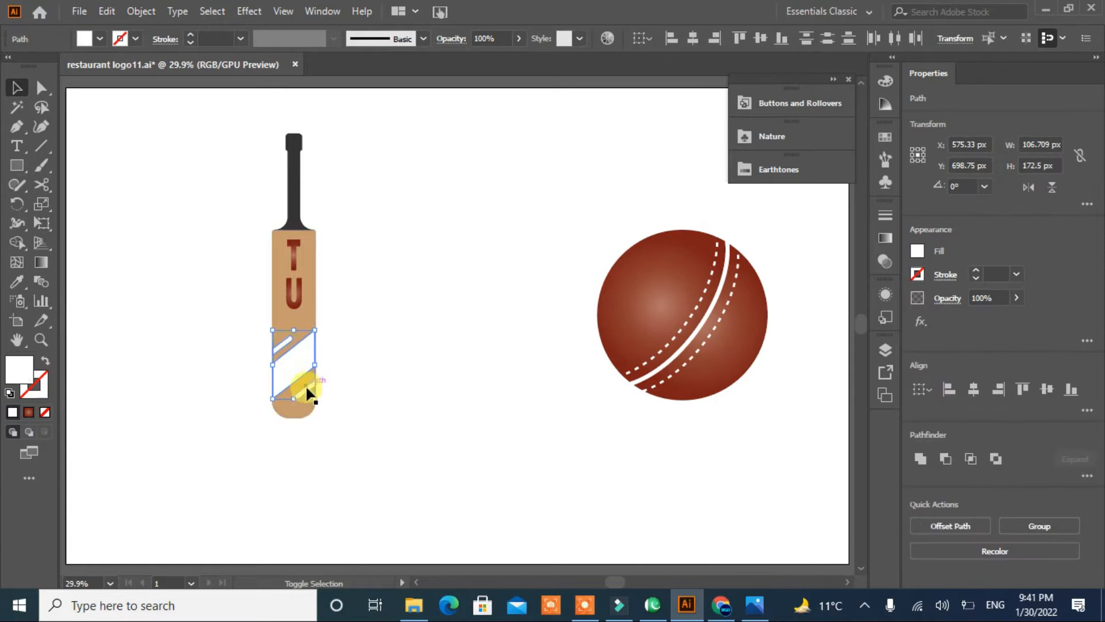
click(28, 412)
click(126, 495)
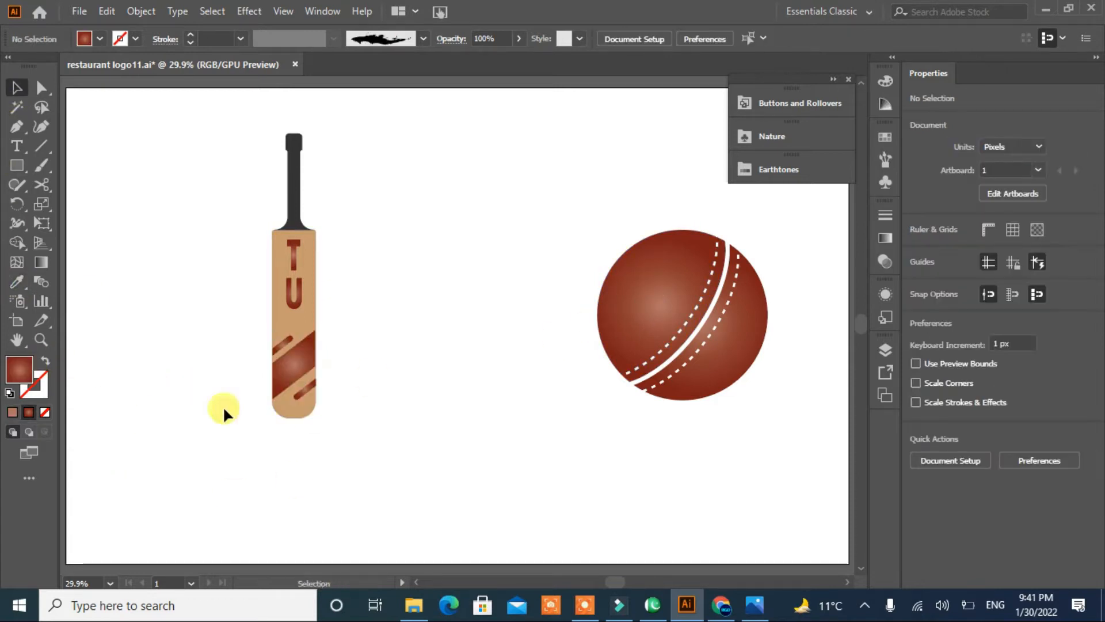
Group all the bat's parts, rotate the bat to about 220° with its handle pointing down, and place it beside the ball.
drag(358, 164, 187, 427)
key(ctrl+g)
click(543, 421)
click(294, 186)
drag(324, 126, 380, 495)
drag(309, 289, 460, 331)
Create a mirrored copy of the bat across the vertical axis.
right_click(460, 331)
mouse_move(553, 228)
click(654, 284)
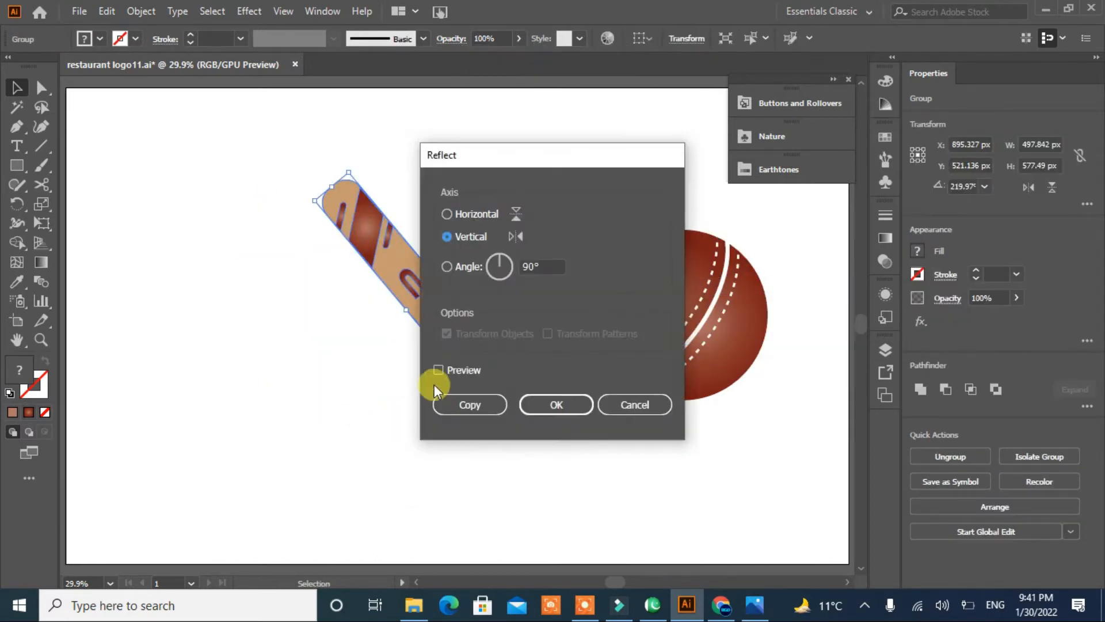
click(439, 370)
click(470, 404)
Move the crossed bats and ball to the right side of the artboard to free space for a banner.
click(17, 165)
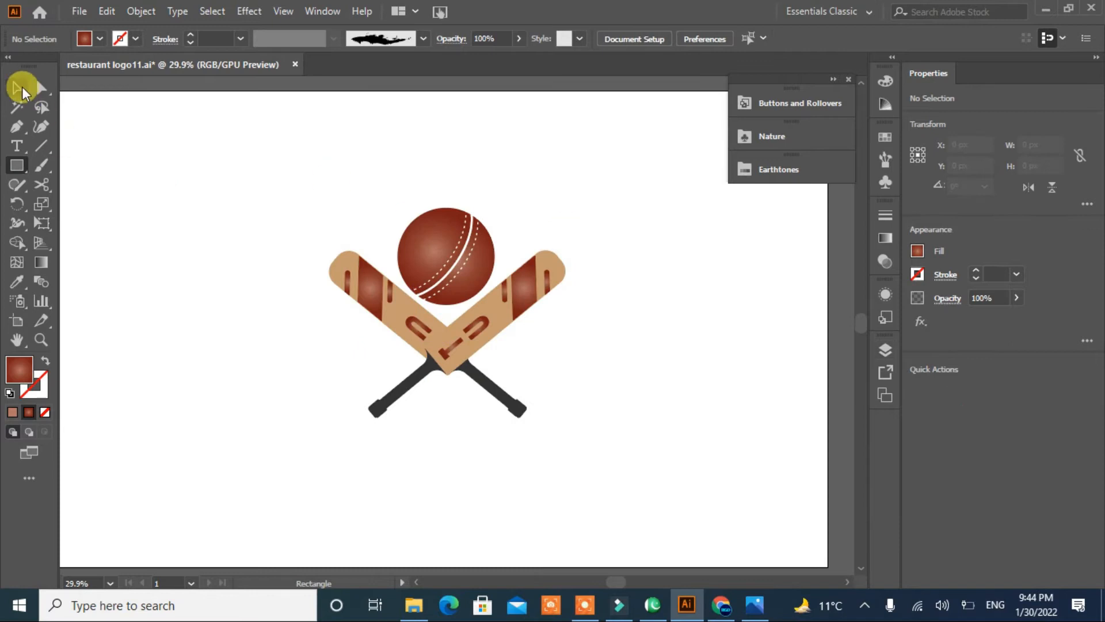
click(20, 89)
click(412, 382)
drag(436, 344, 654, 326)
click(364, 336)
Draw a 547 × 130 px banner rectangle and place matching 155 × 130 px tail rectangles, offset lower, at both ends.
click(17, 165)
drag(187, 290, 404, 340)
mouse_move(125, 289)
mouse_down()
mouse_move(184, 304)
mouse_move(187, 341)
mouse_move(172, 341)
mouse_move(187, 341)
mouse_up()
drag(389, 344, 402, 340)
key(v)
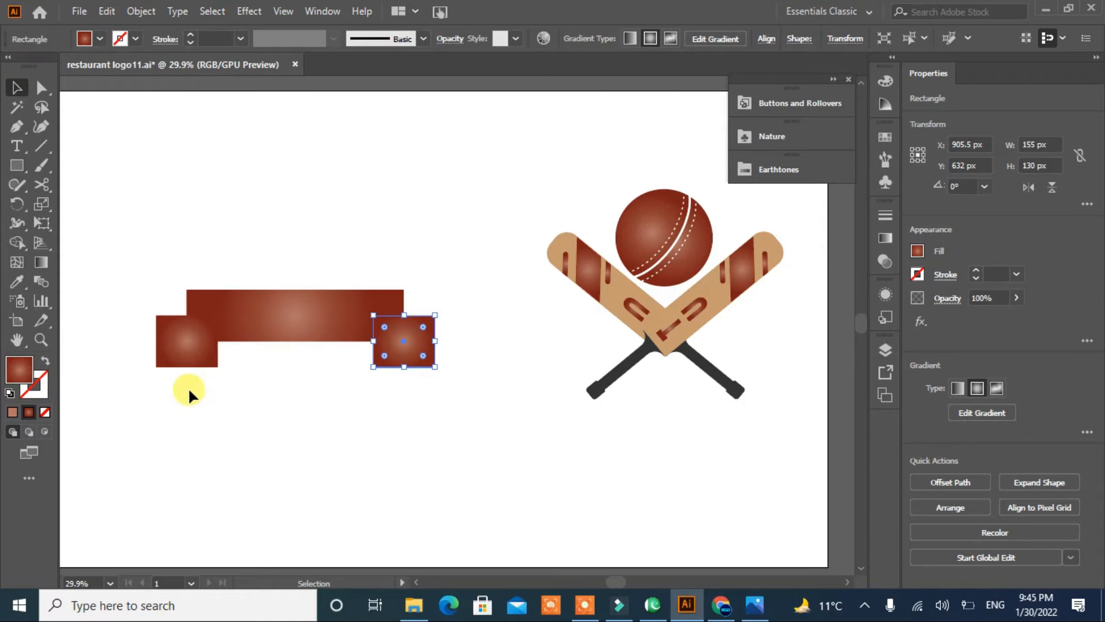
Draw triangular folds with the Pen tool between the banner's lower corners and the inner edges of both tails.
click(195, 388)
click(240, 334)
click(16, 125)
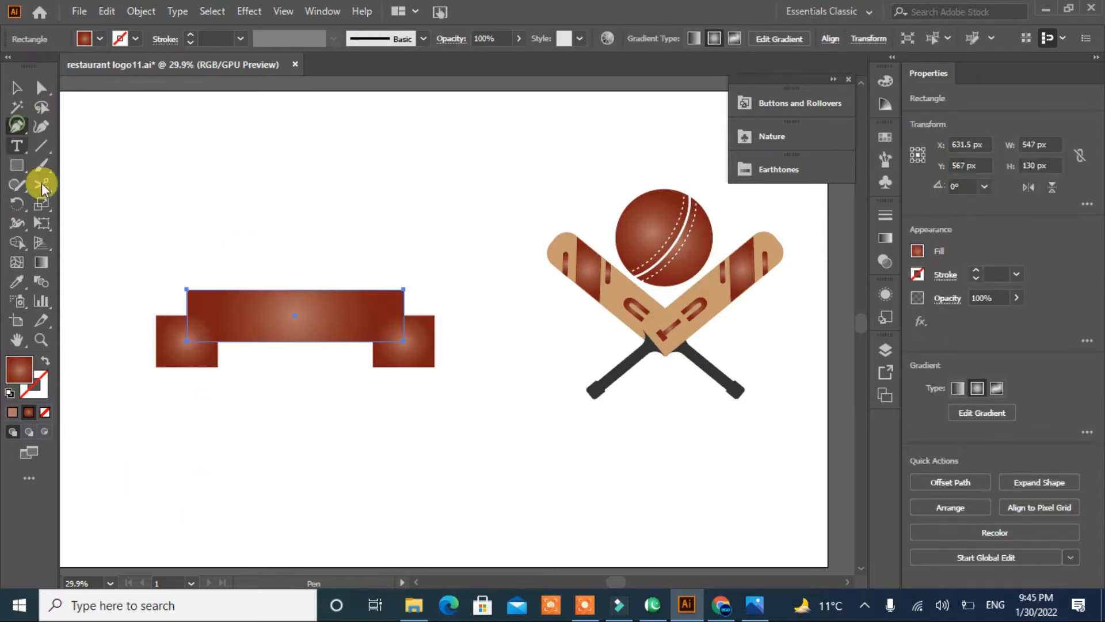
click(187, 342)
click(218, 342)
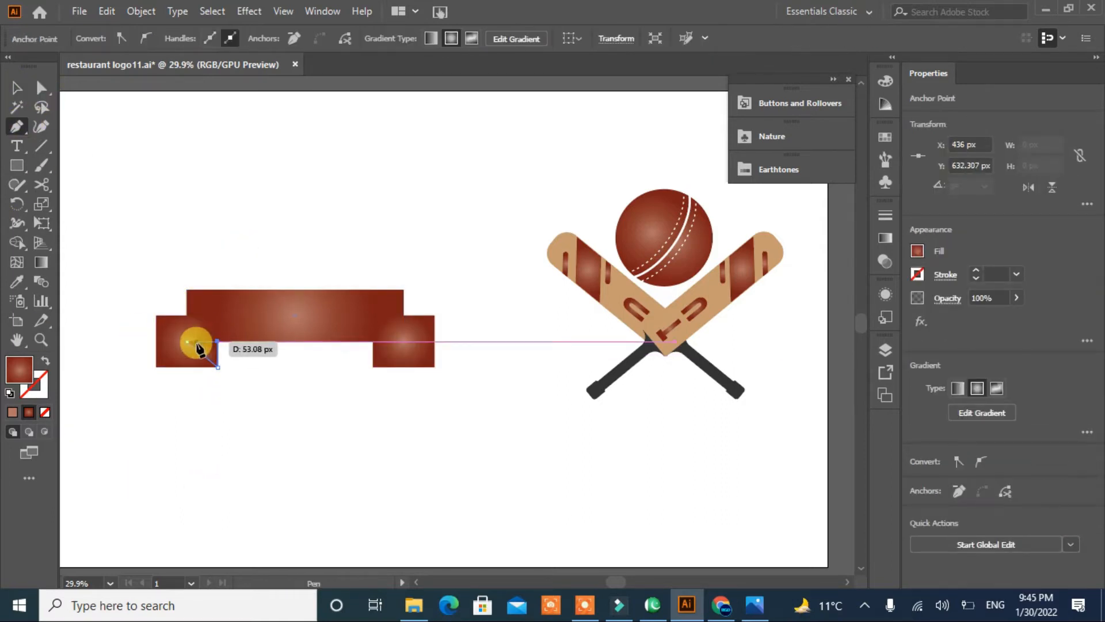
click(405, 342)
click(373, 367)
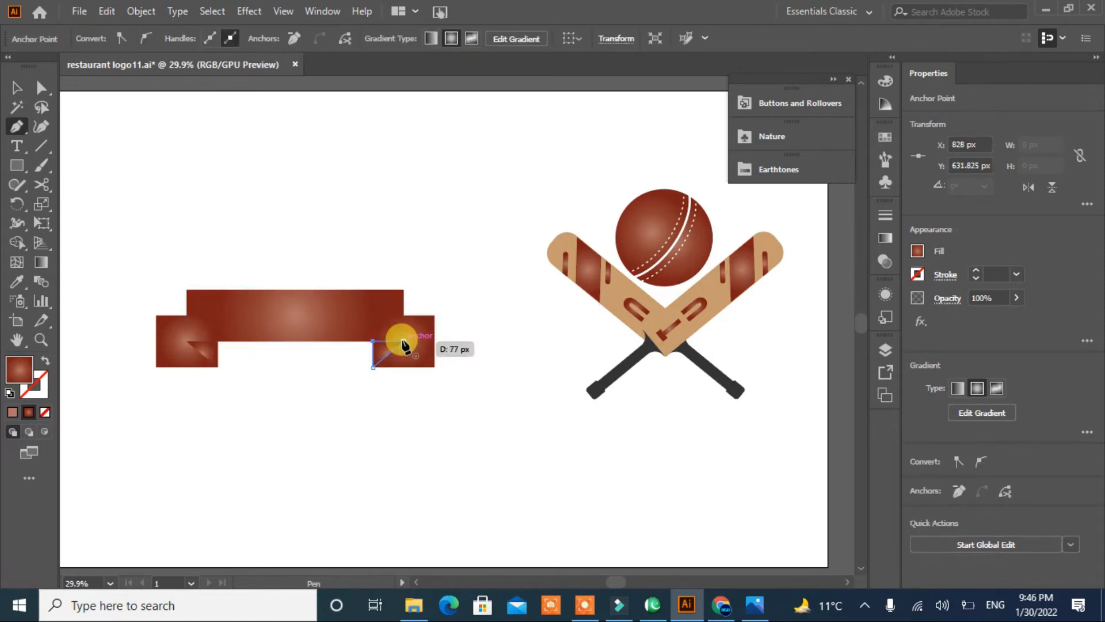
Fill both triangular folds with dark gray.
shift+click(204, 348)
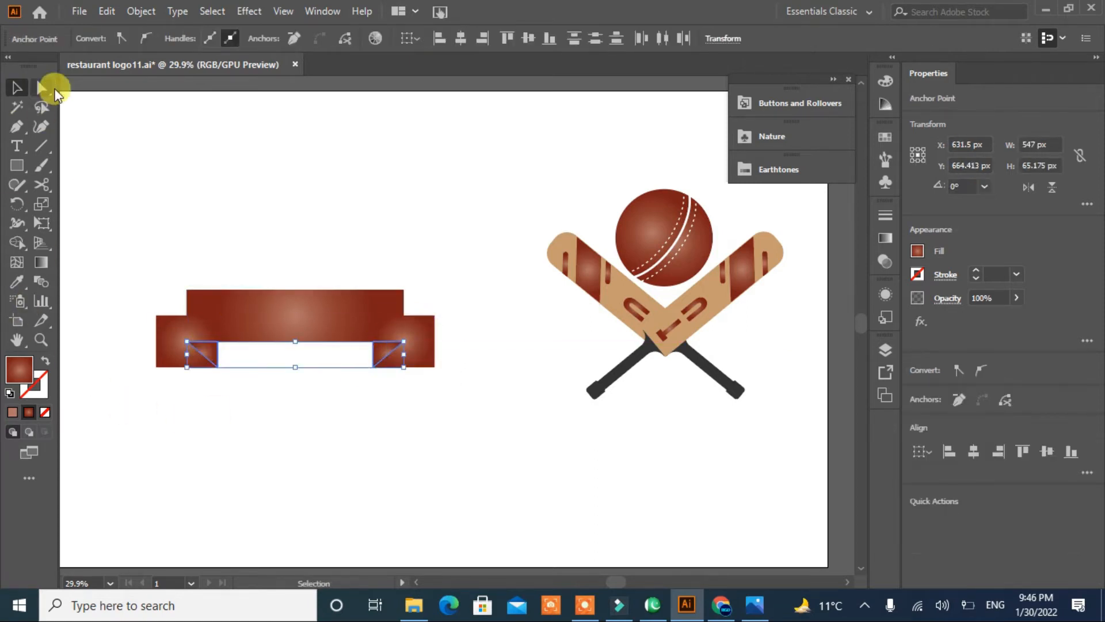
click(917, 251)
click(770, 381)
click(426, 448)
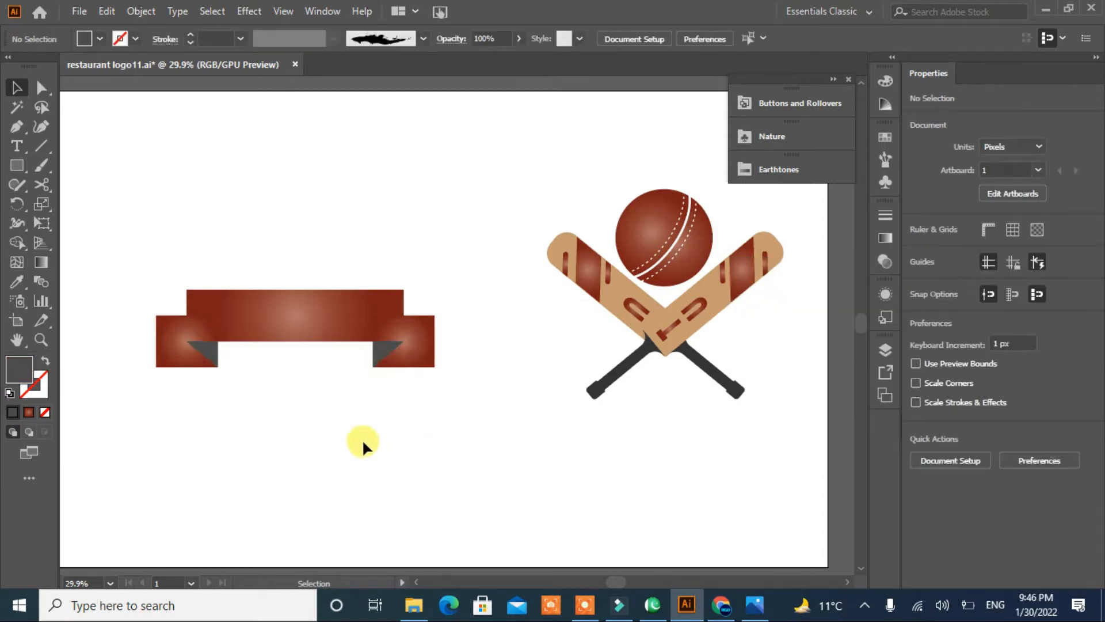
Add a midpoint anchor on each tail's outer edge and pull both inward to form V-shaped notches.
click(417, 348)
drag(17, 127, 86, 146)
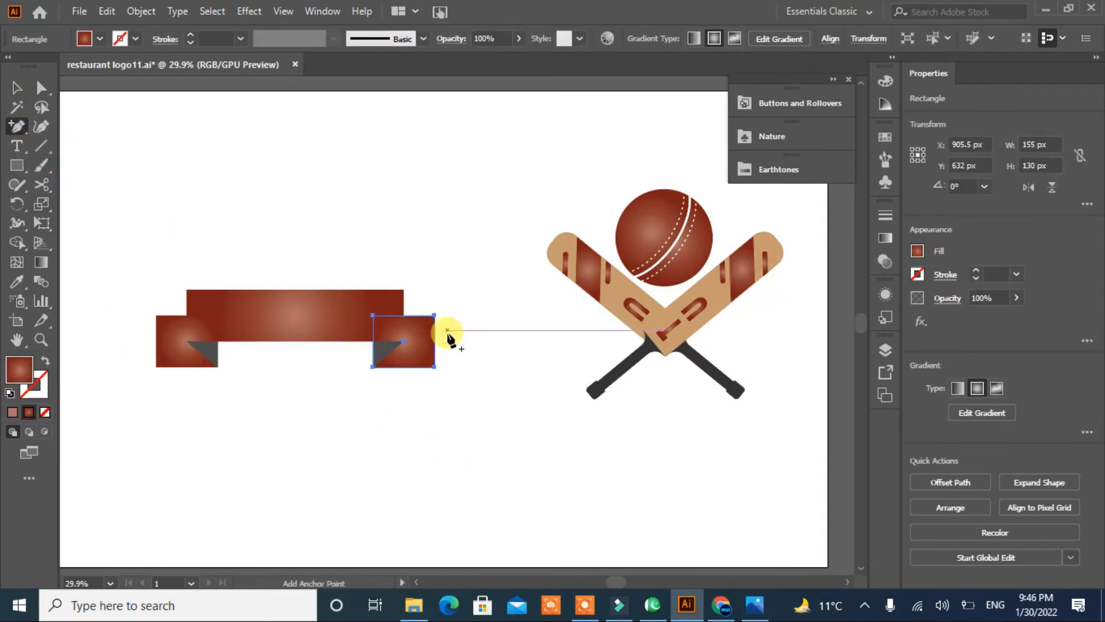
click(435, 342)
click(156, 342)
click(42, 89)
drag(156, 342, 188, 344)
click(433, 348)
drag(435, 342, 407, 343)
click(103, 395)
Bring the central banner rectangle to the front.
right_click(386, 314)
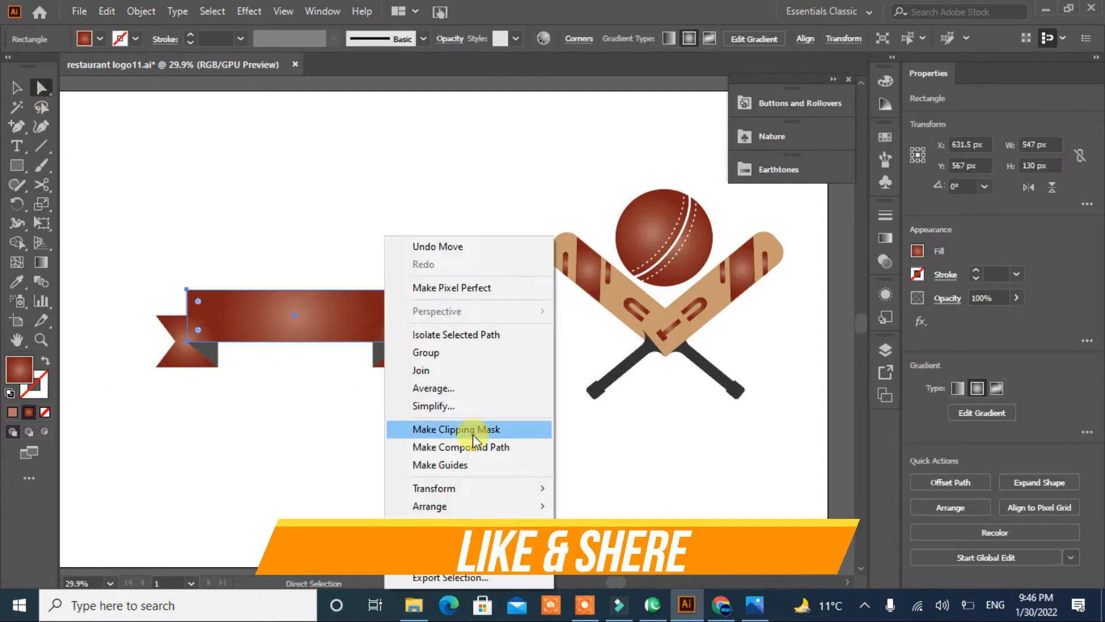
mouse_move(546, 503)
click(626, 503)
click(401, 474)
Select all the banner pieces and process their overlapping regions with the Shape Builder tool.
drag(456, 278, 81, 402)
key(shift+m)
mouse_move(286, 321)
mouse_down()
mouse_move(377, 336)
mouse_move(265, 338)
mouse_move(204, 388)
mouse_up()
key(v)
click(219, 208)
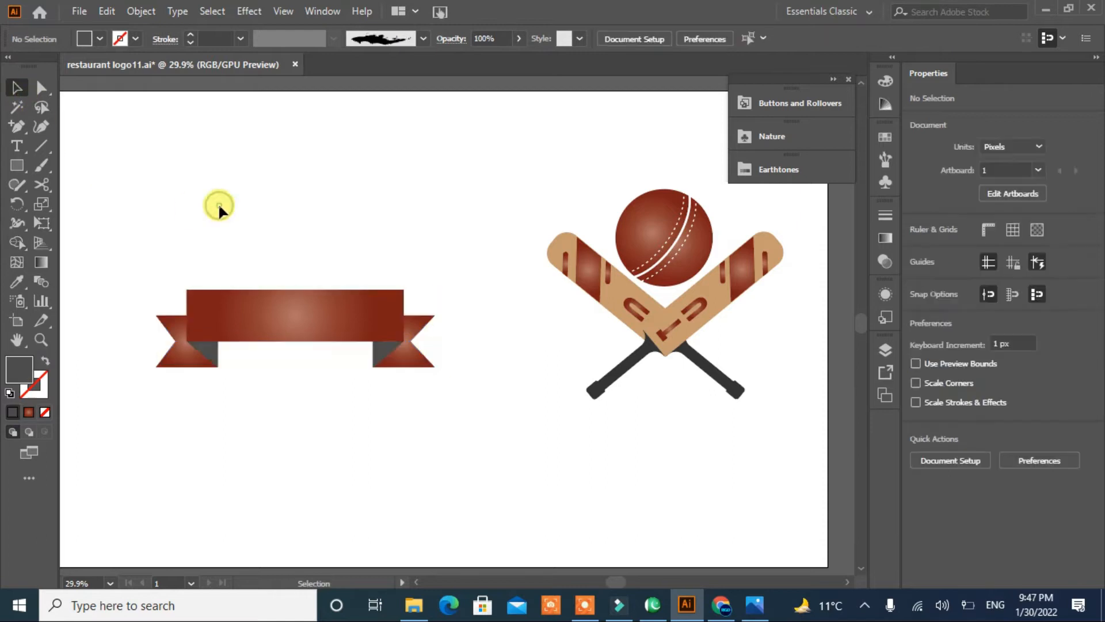
Group the banner's center, tails and folds into one object.
click(353, 334)
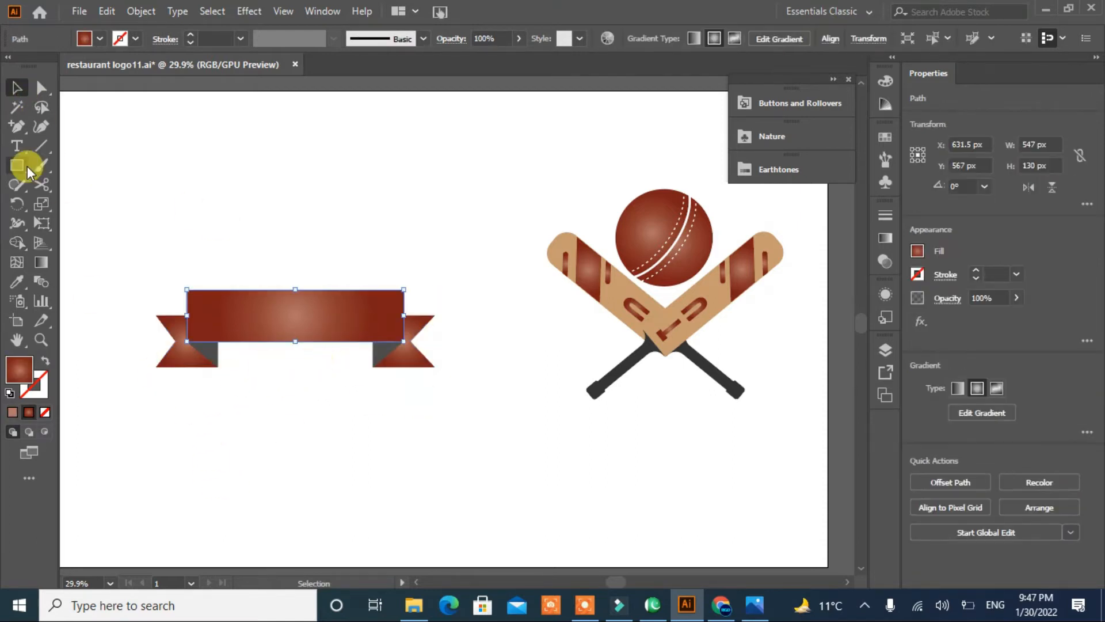
drag(462, 279, 190, 383)
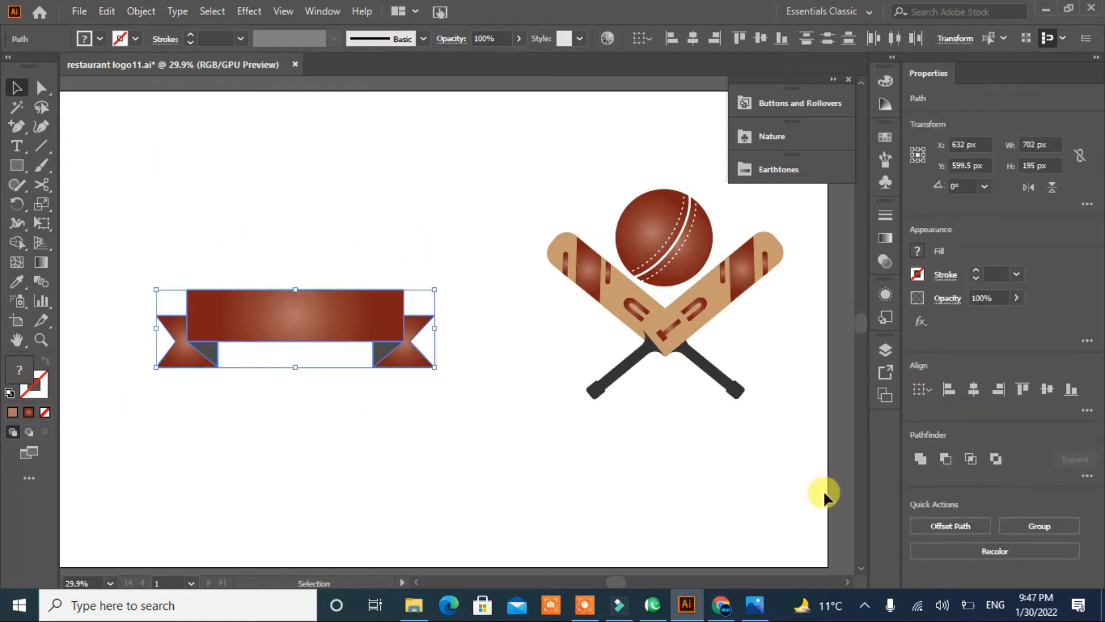
click(1031, 529)
click(367, 311)
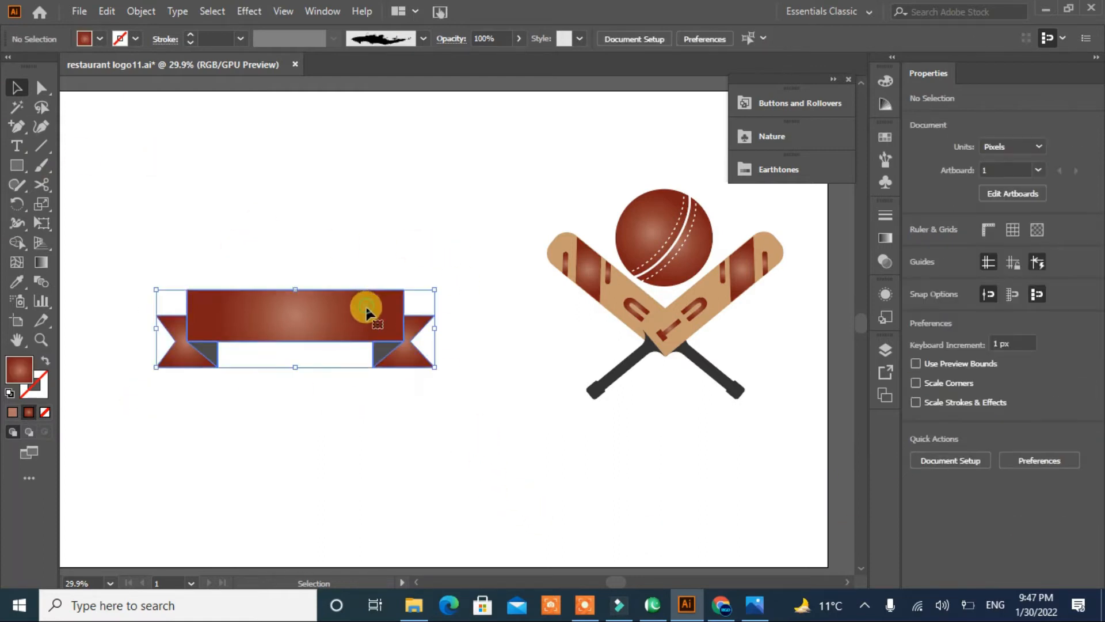
Place the grouped banner over the middle of the crossed bats.
click(408, 179)
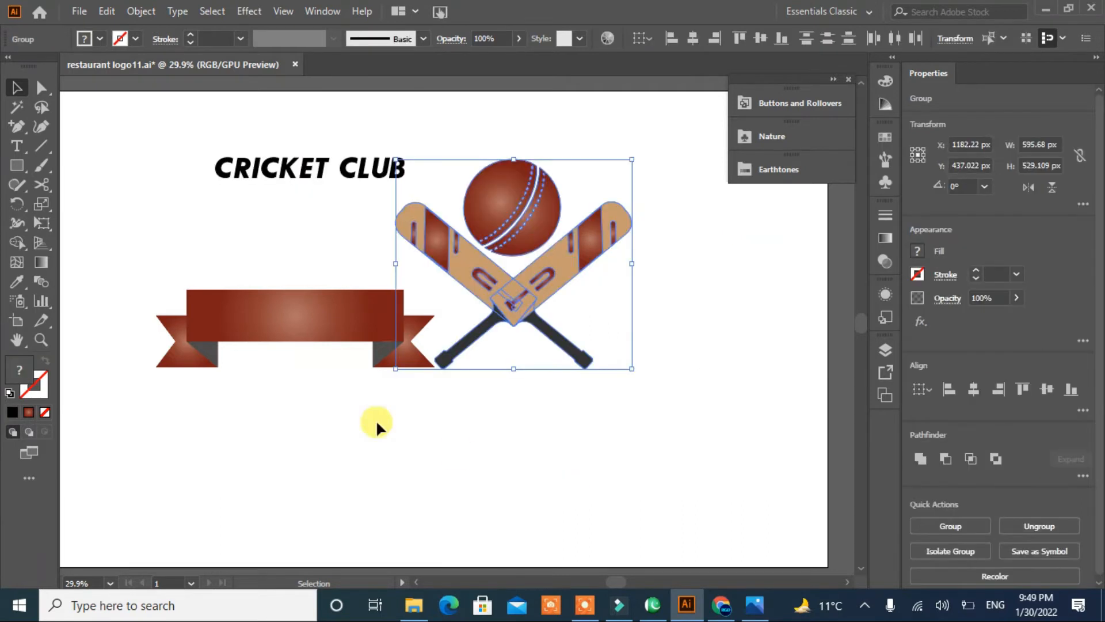
click(308, 425)
drag(309, 425, 522, 303)
Warp the banner with a horizontal Arc envelope at 50% bend.
click(141, 11)
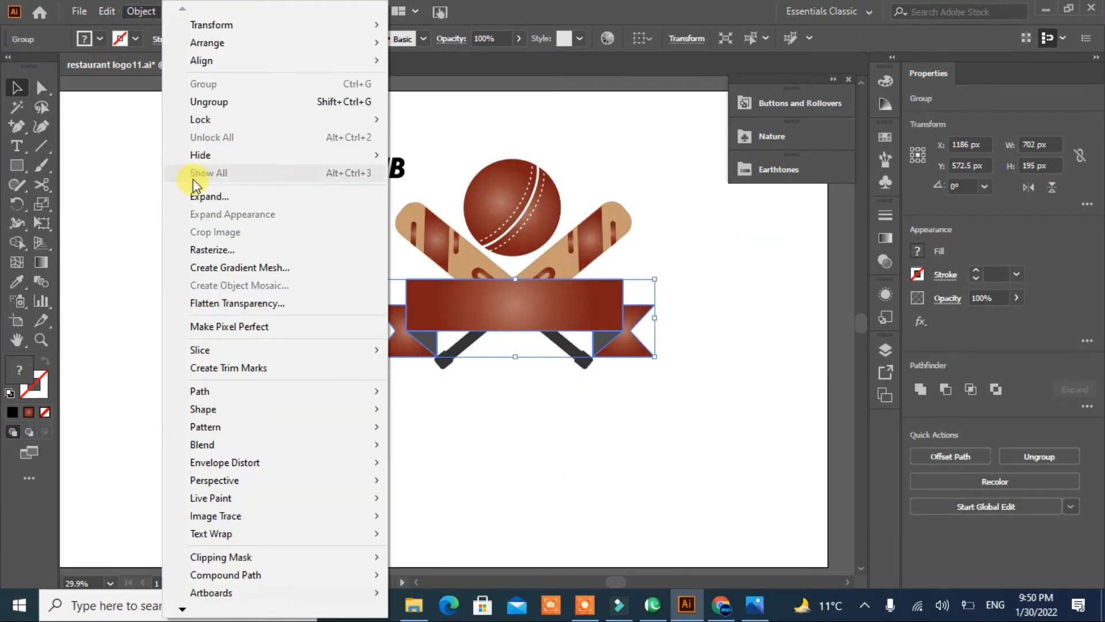
mouse_move(296, 459)
click(456, 462)
drag(358, 80, 284, 72)
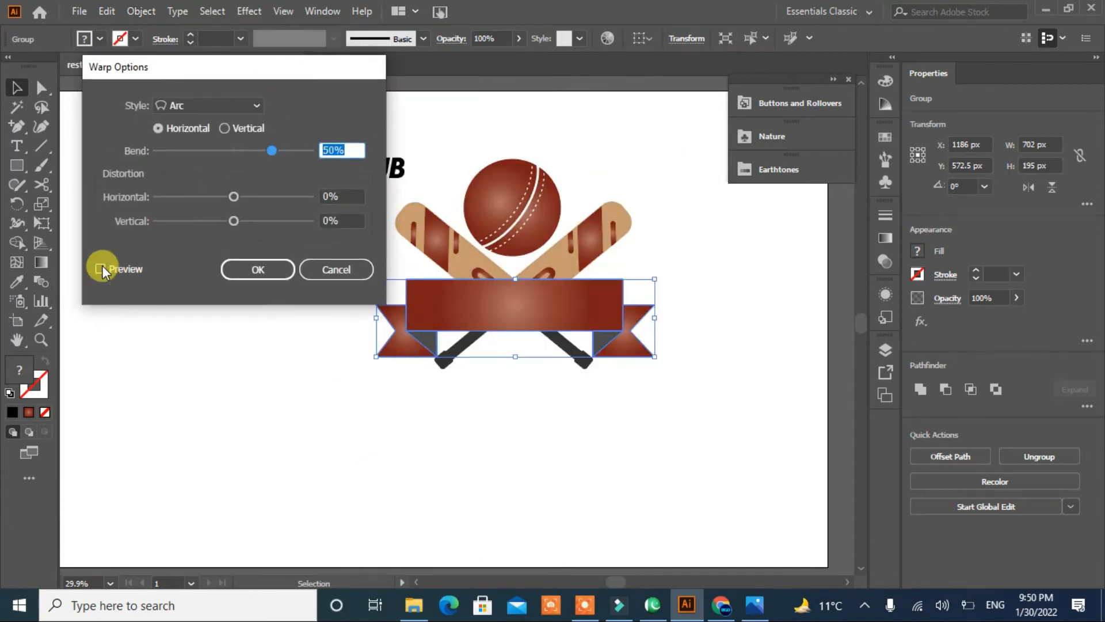
click(102, 268)
click(257, 270)
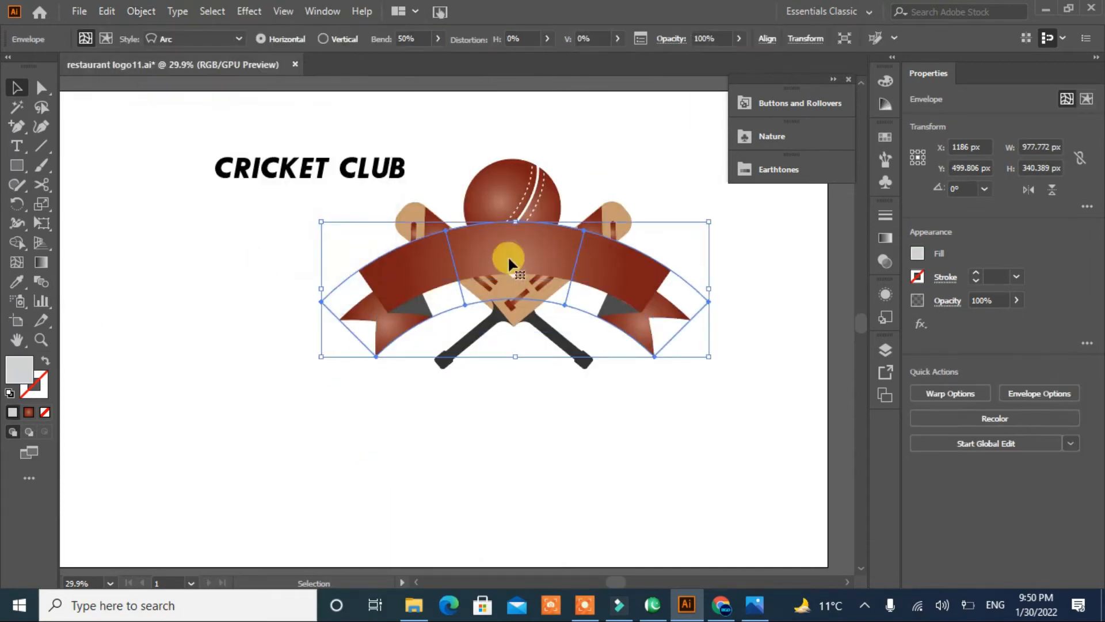
Scale the arched banner to about 768 px wide and shift it down so it crosses the bats just below the ball.
drag(498, 271, 512, 304)
drag(713, 337, 647, 312)
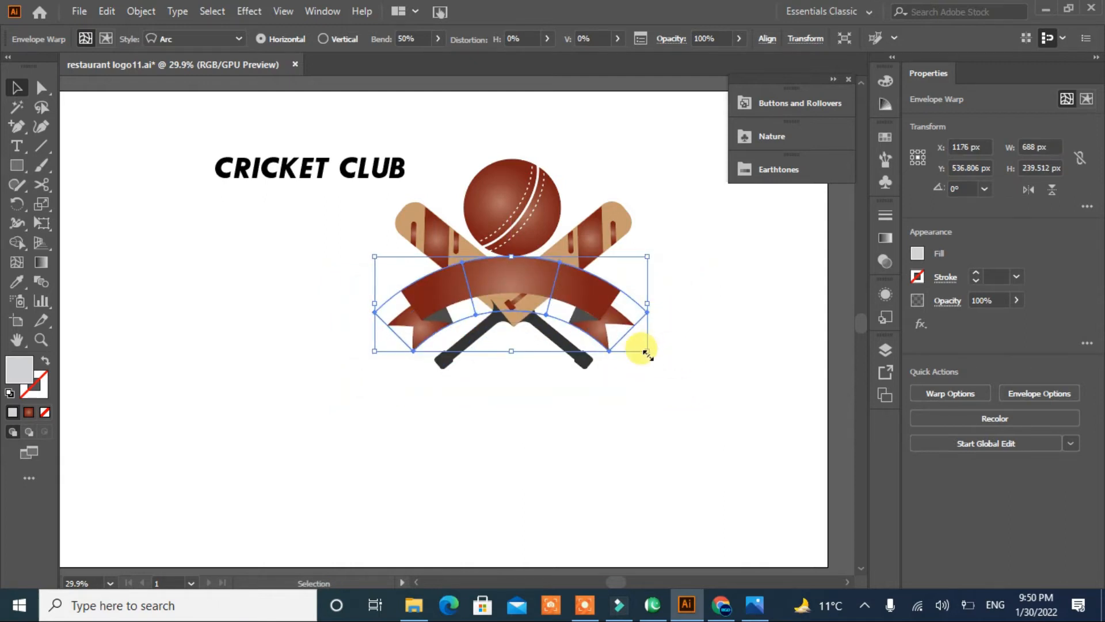
drag(647, 353, 663, 368)
key(Down)
key(Down)
key(Down)
key(Down)
key(Down)
key(Down)
key(Down)
key(Down)
key(Down)
key(Down)
key(Down)
key(Down)
key(Down)
key(Down)
key(Down)
key(Down)
key(Down)
key(Down)
key(Down)
key(Down)
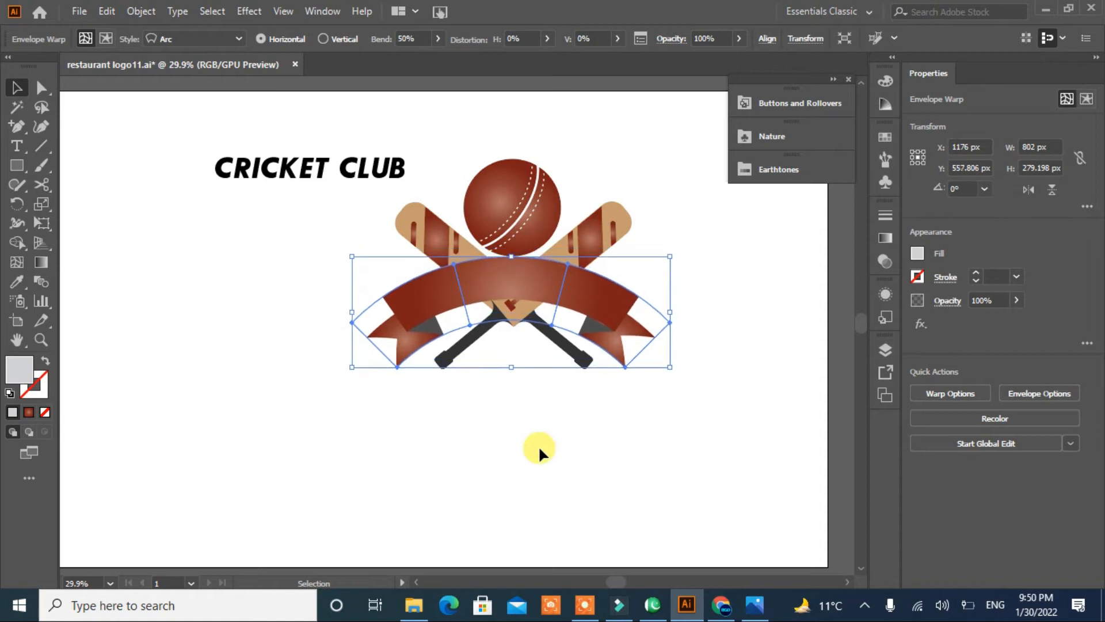
drag(670, 374, 664, 372)
click(632, 395)
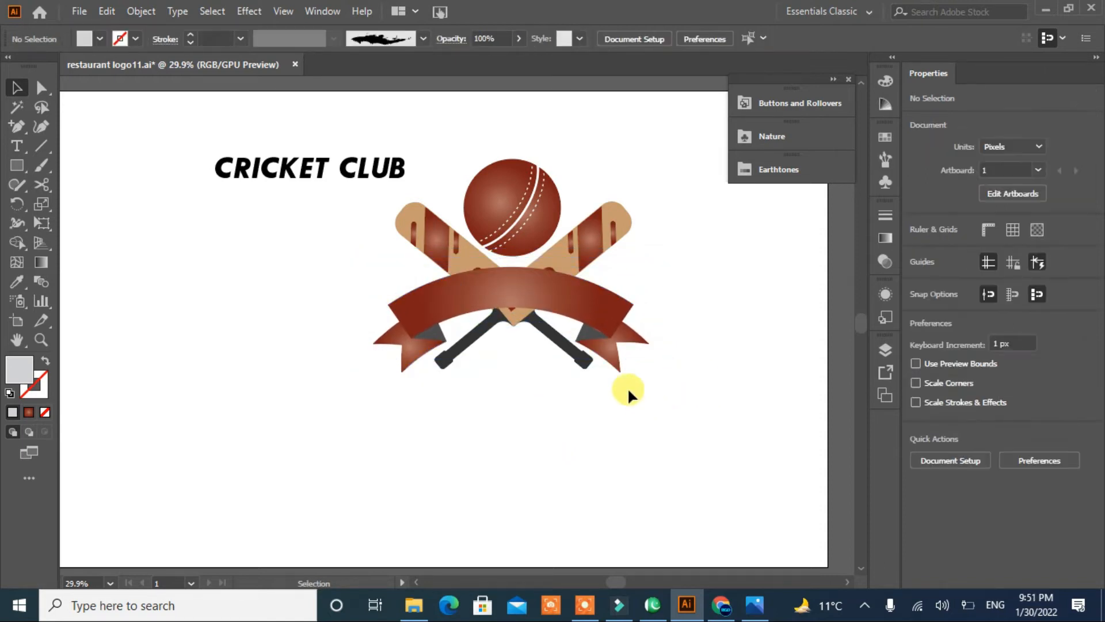
Select both bats and shift them slightly down behind the banner.
click(480, 353)
shift+click(583, 366)
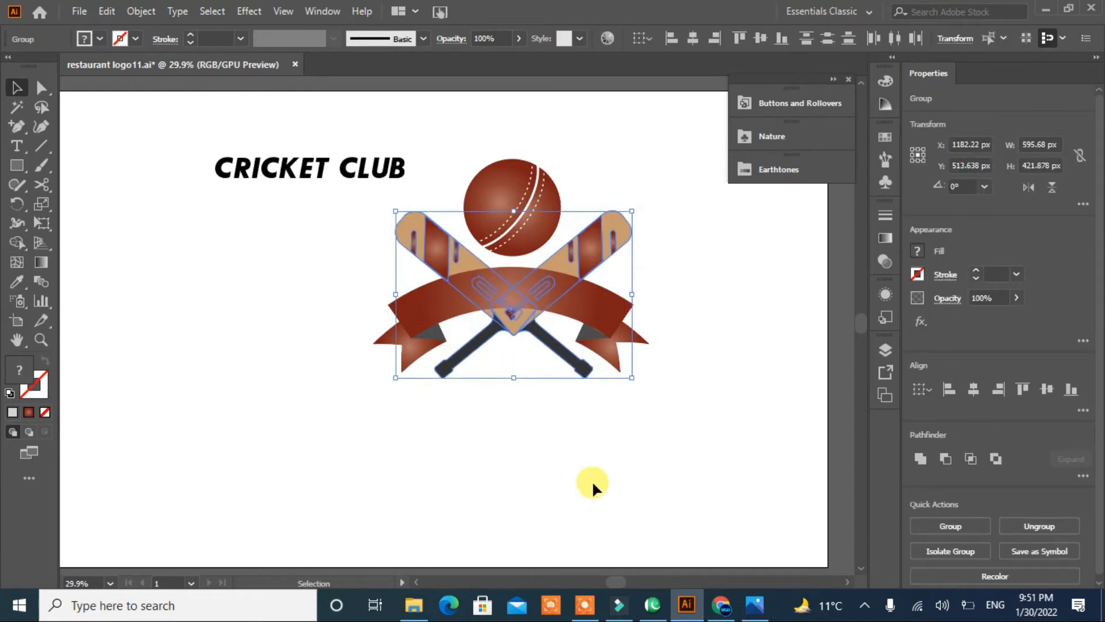
click(574, 506)
Expand the arched banner's envelope with the Object and Fill options on.
click(609, 316)
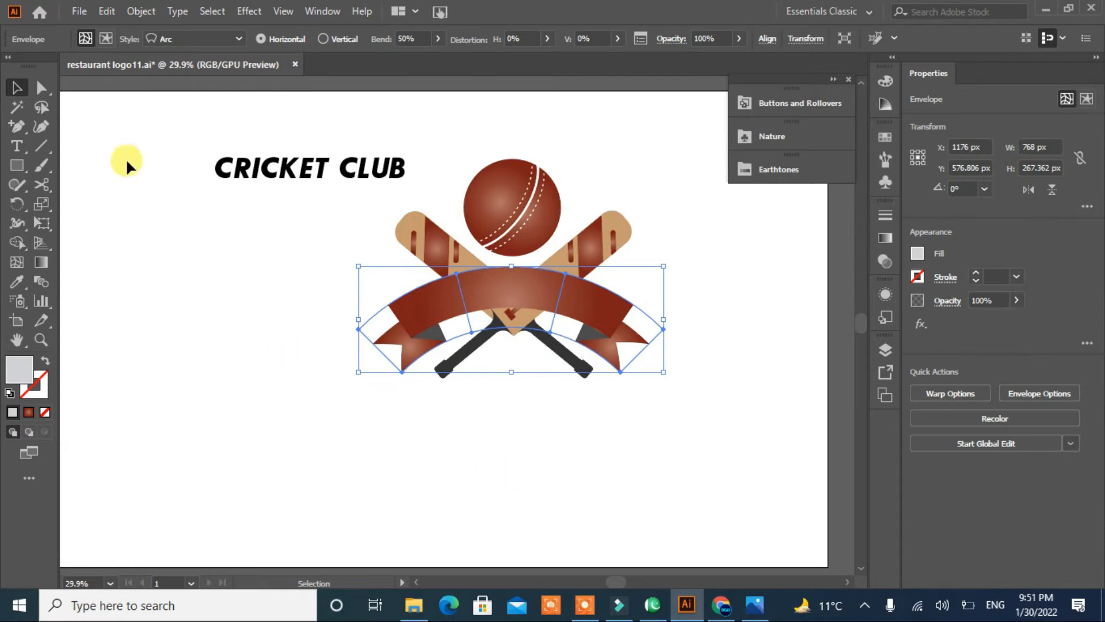
click(106, 11)
mouse_move(141, 11)
click(218, 196)
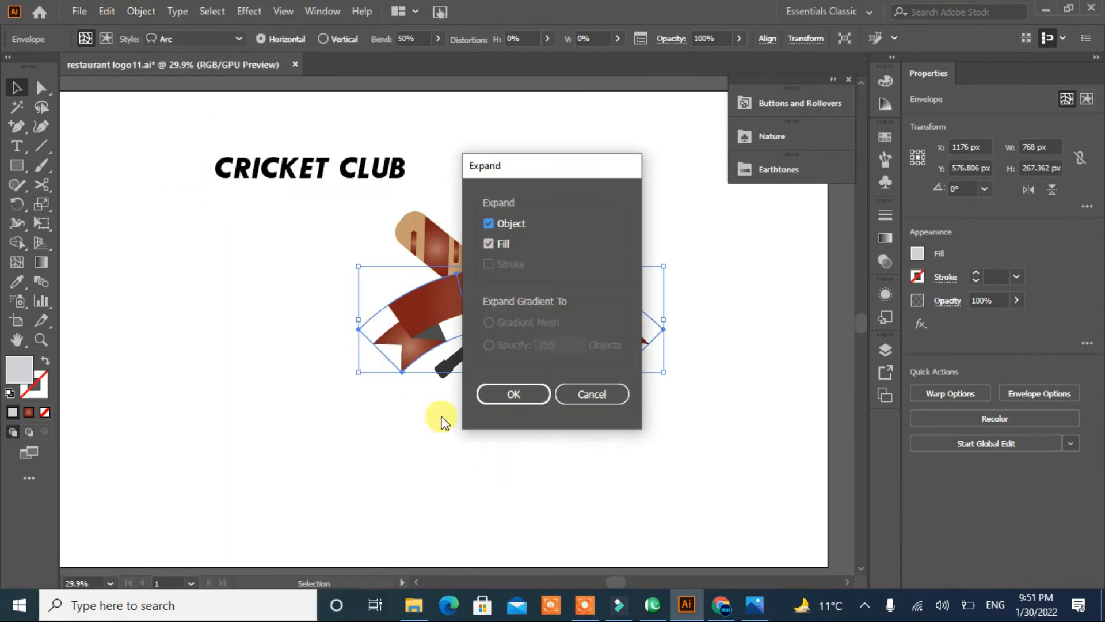
key(Return)
click(268, 371)
Draw an ellipse about 600 × 243 px and move it over the banner.
click(321, 167)
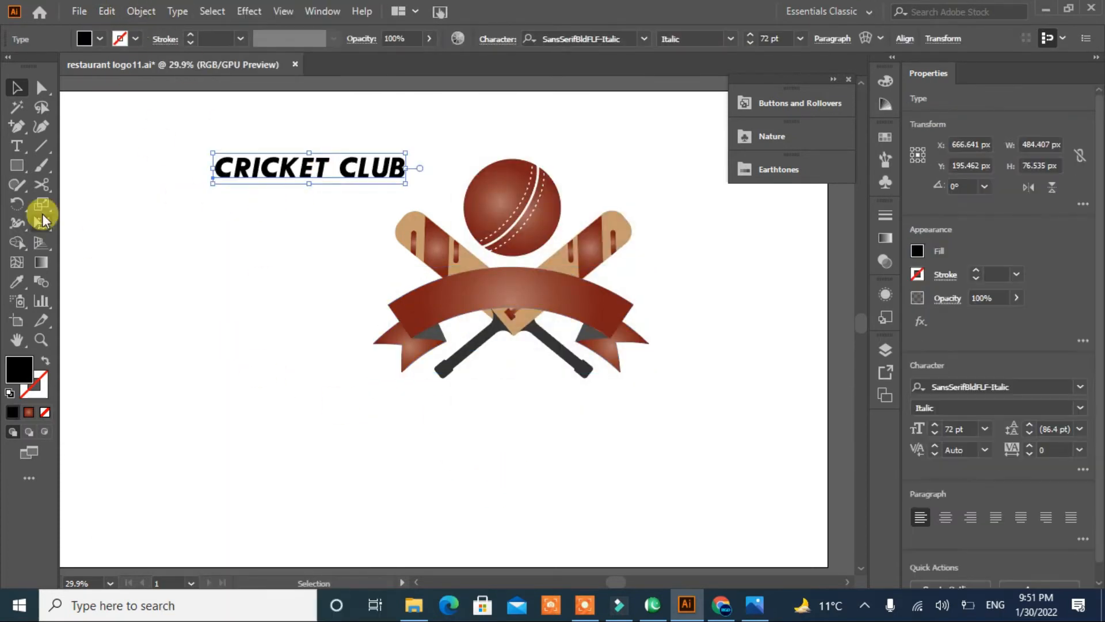
click(18, 128)
drag(16, 165, 87, 202)
mouse_move(135, 289)
mouse_down()
mouse_move(372, 366)
mouse_move(373, 380)
mouse_up()
mouse_move(254, 335)
mouse_down()
mouse_move(518, 343)
mouse_move(513, 315)
mouse_up()
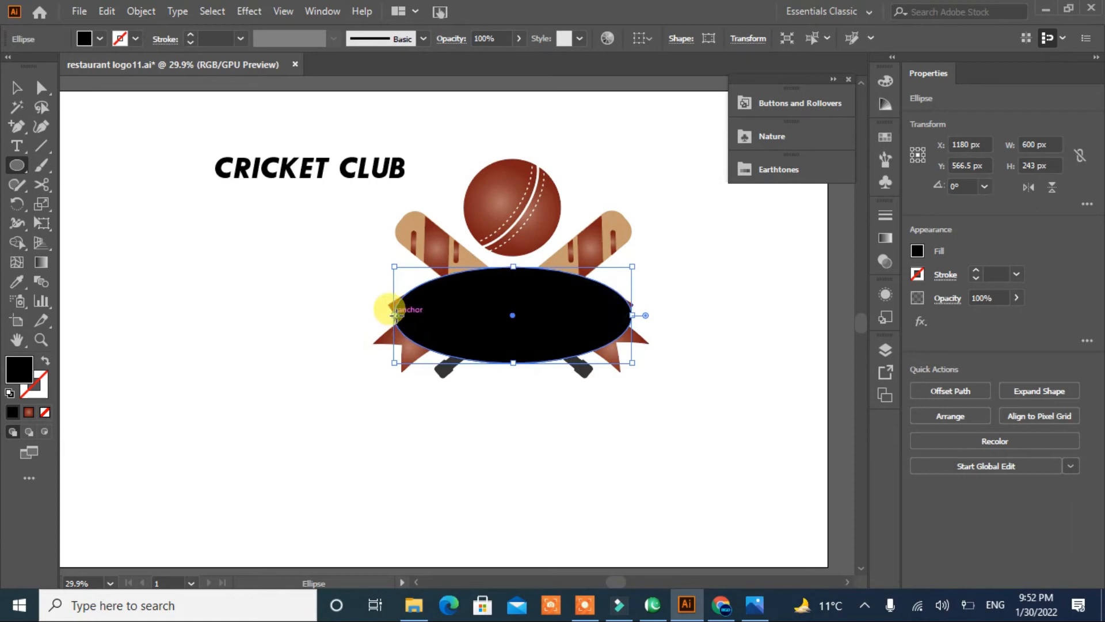
Enlarge the ellipse to about 762 × 426 px, extending it to the left and downward.
key(ctrl+shift+a)
click(19, 88)
click(459, 323)
drag(394, 315, 330, 327)
drag(481, 363, 501, 436)
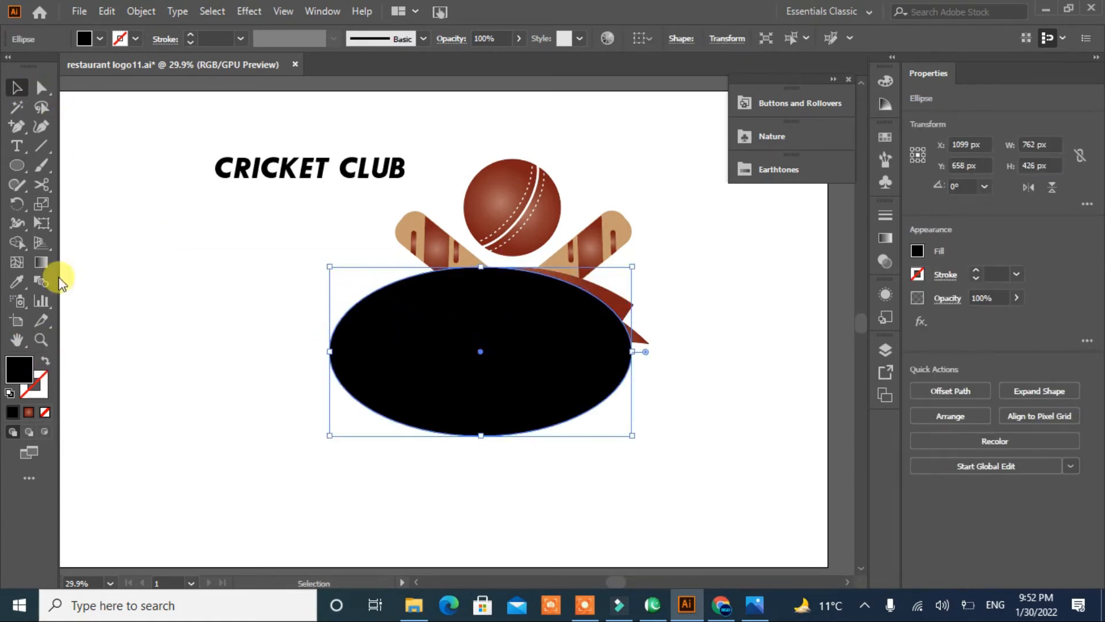
Swap the ellipse's fill for a black stroke, center it so its upper arc follows the banner, and narrow it to about 705 px.
key(shift+x)
drag(481, 351, 510, 373)
drag(663, 371, 652, 371)
drag(360, 371, 373, 378)
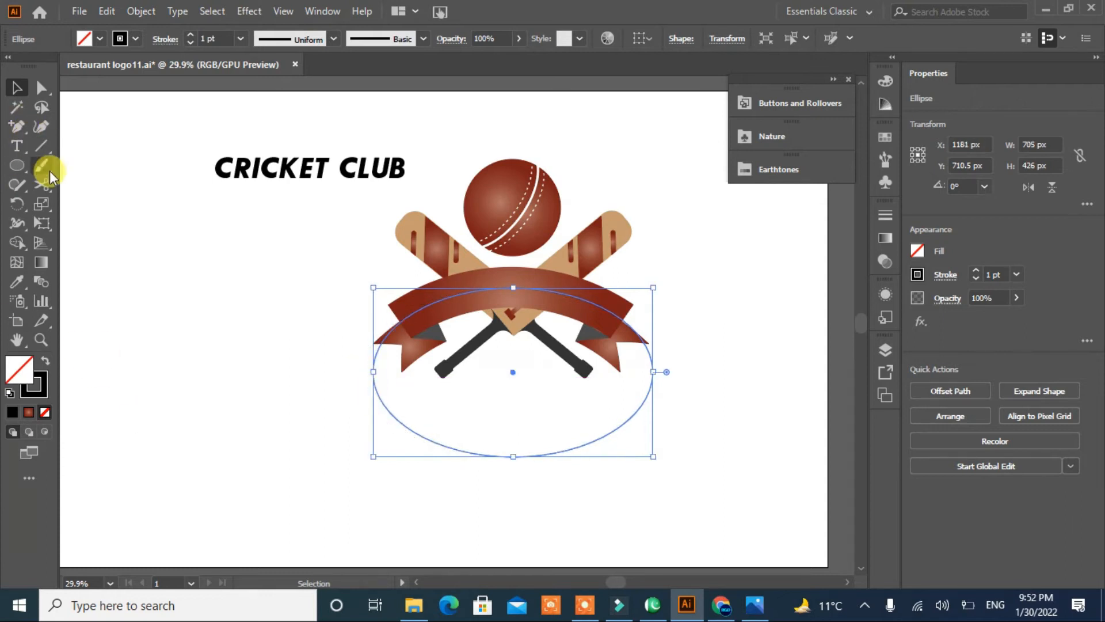
Cut the ellipse with Scissors near both banner ends and delete its lower part, keeping only the arc across the banner.
click(40, 185)
click(389, 311)
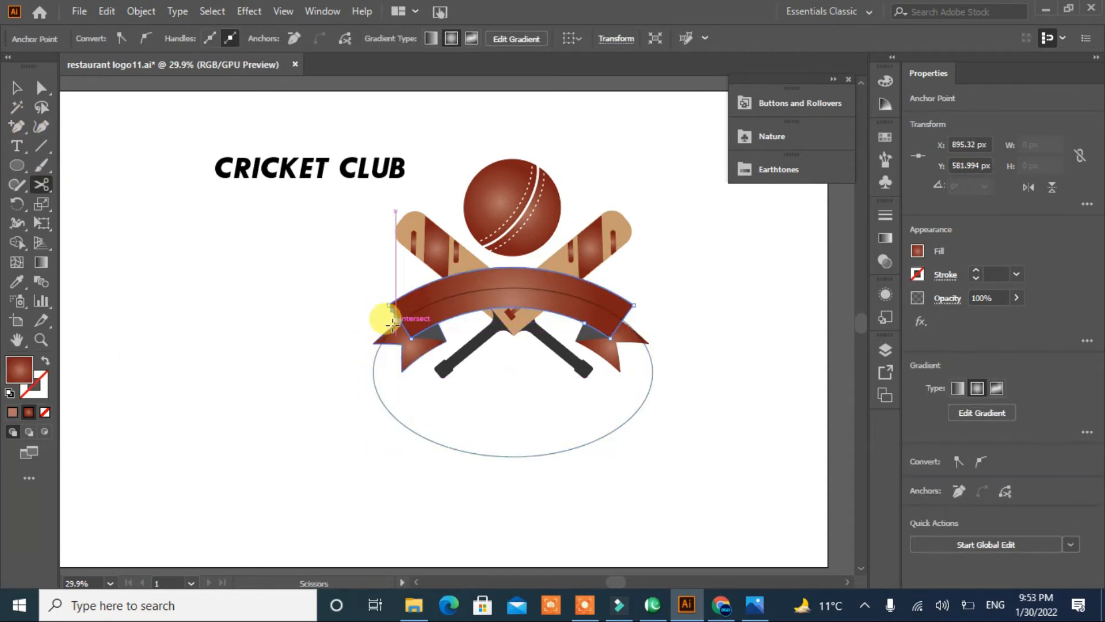
key(ctrl+z)
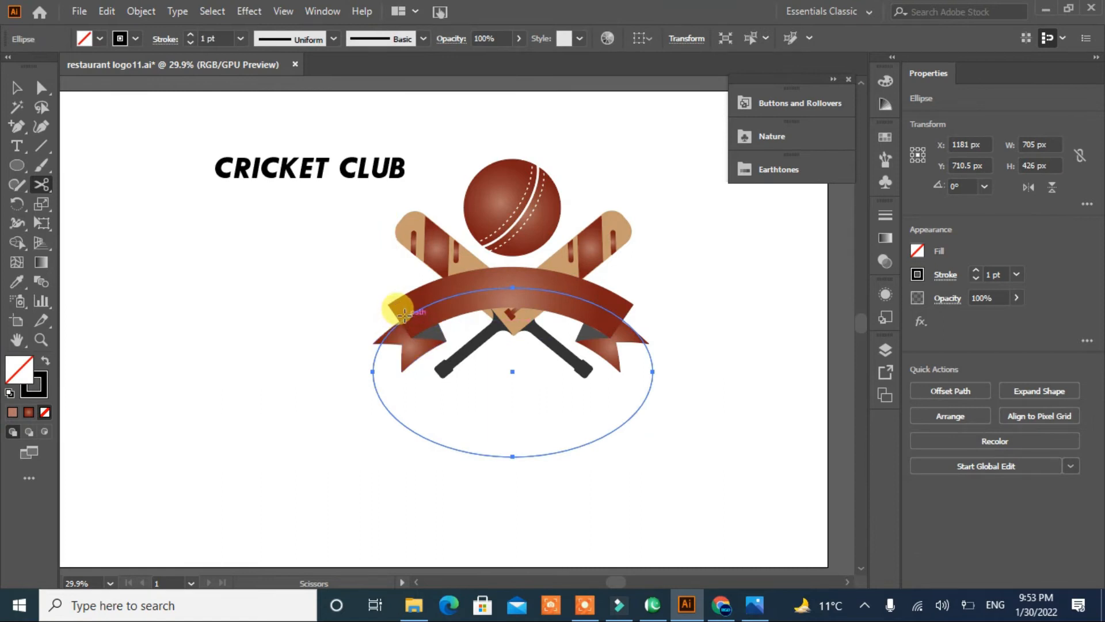
click(404, 315)
click(359, 524)
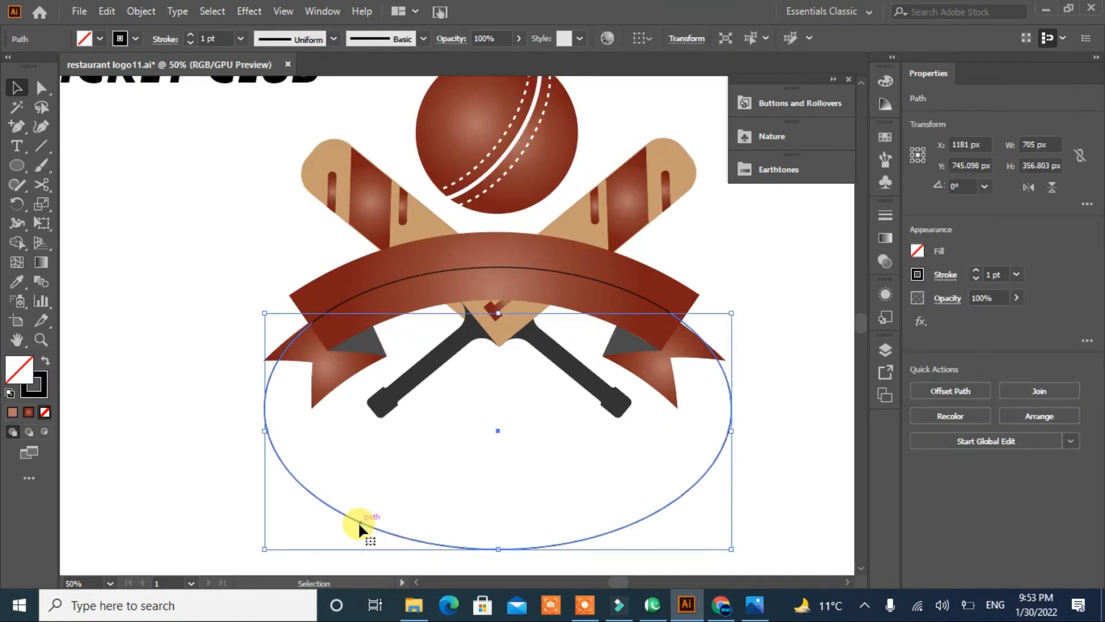
key(Delete)
key(ctrl+0)
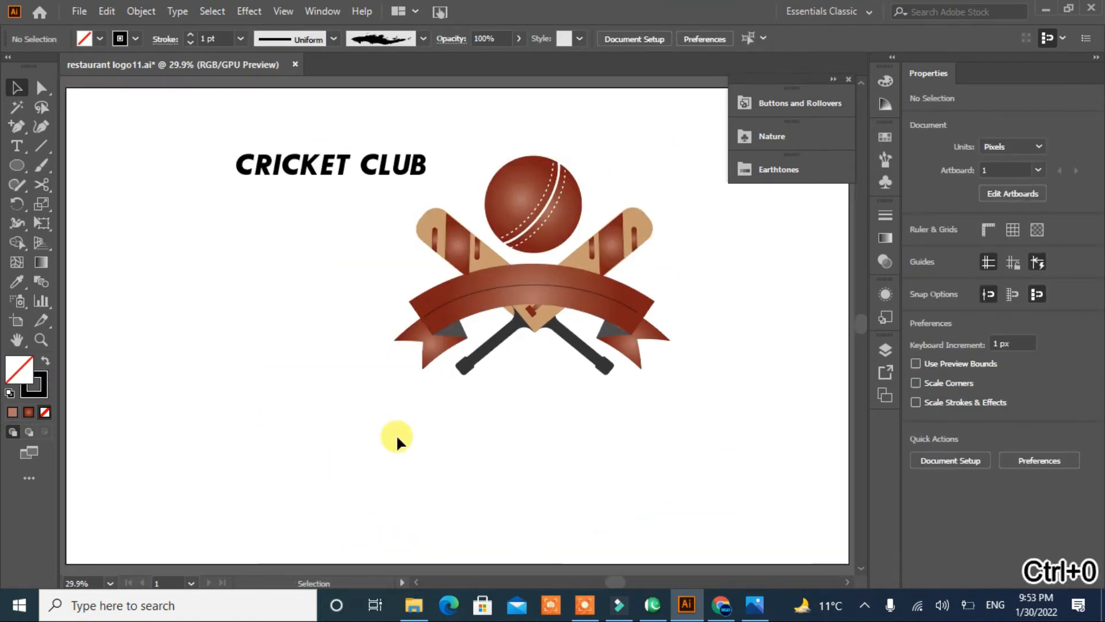
Add the text Cricket Club along the arc on the banner.
click(17, 145)
click(429, 312)
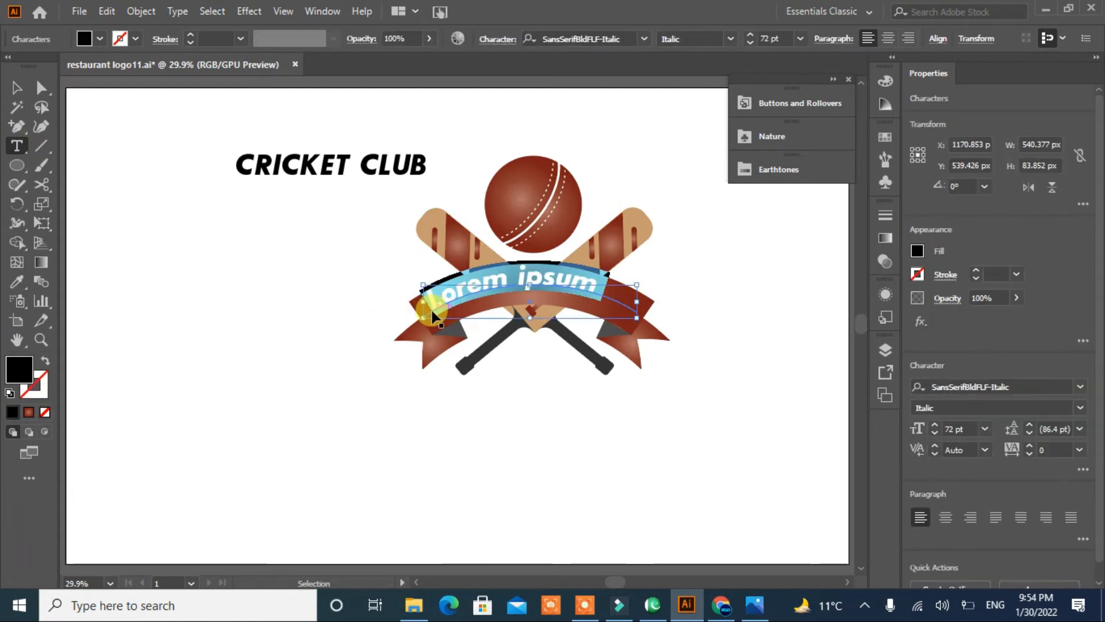
text(Cricket Club)
Set the banner text's path options to the Rainbow effect with Center alignment to the path.
click(177, 10)
mouse_move(246, 260)
mouse_move(248, 166)
click(506, 259)
click(536, 281)
click(548, 335)
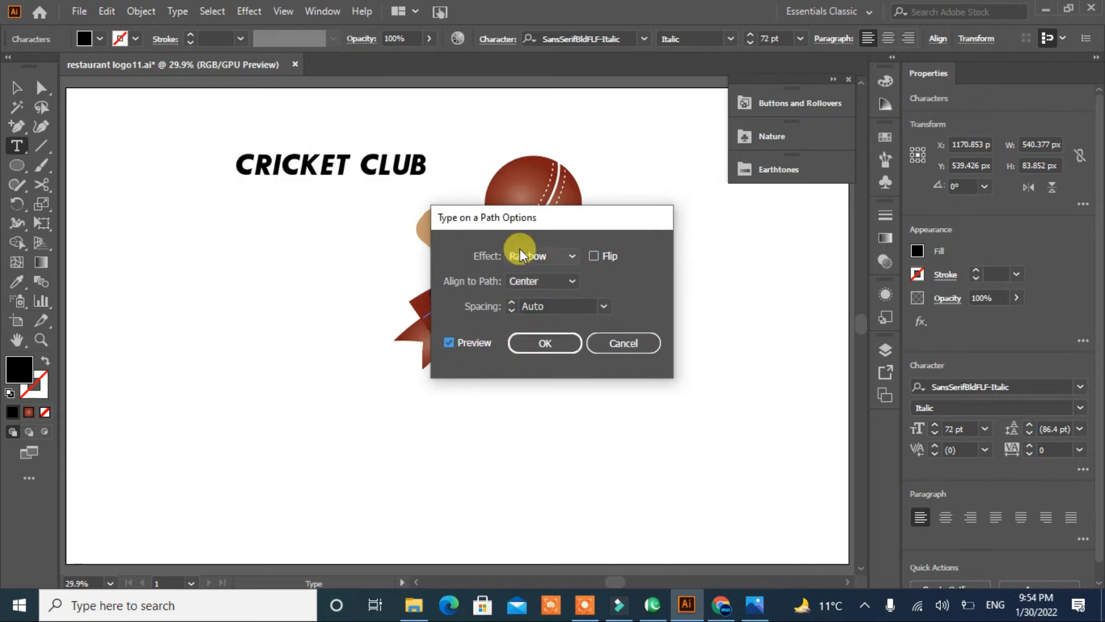
drag(518, 217, 223, 228)
click(265, 351)
click(15, 89)
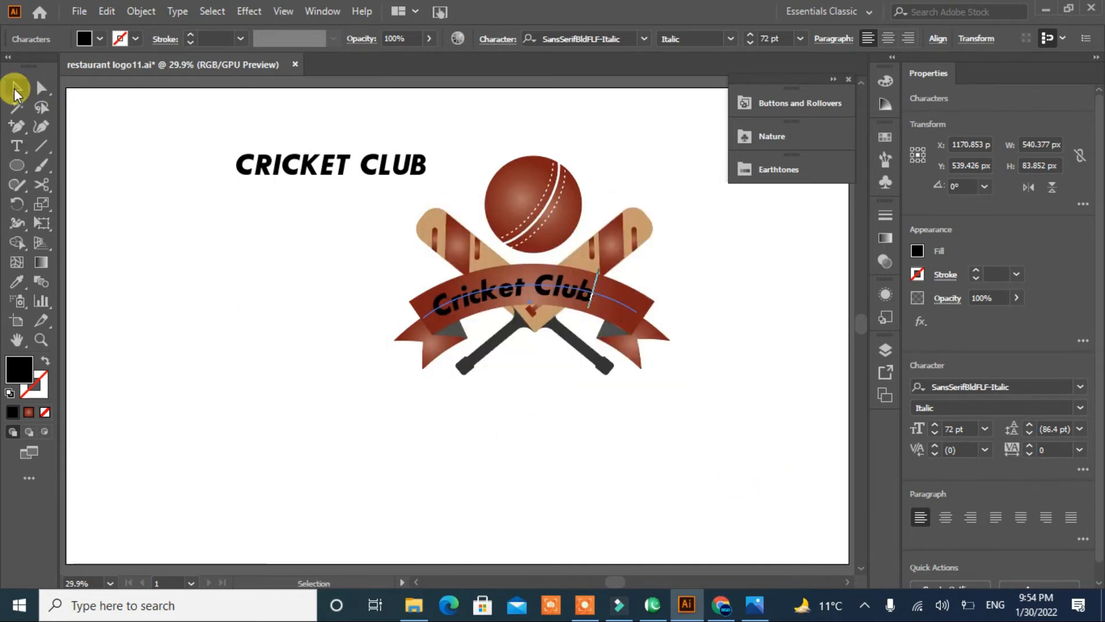
Enlarge the banner text to 78 pt and set its tracking to 90.
click(935, 425)
click(936, 425)
click(936, 426)
click(935, 425)
click(936, 425)
click(935, 425)
click(1030, 445)
click(1030, 445)
click(1030, 445)
click(1030, 445)
click(1030, 445)
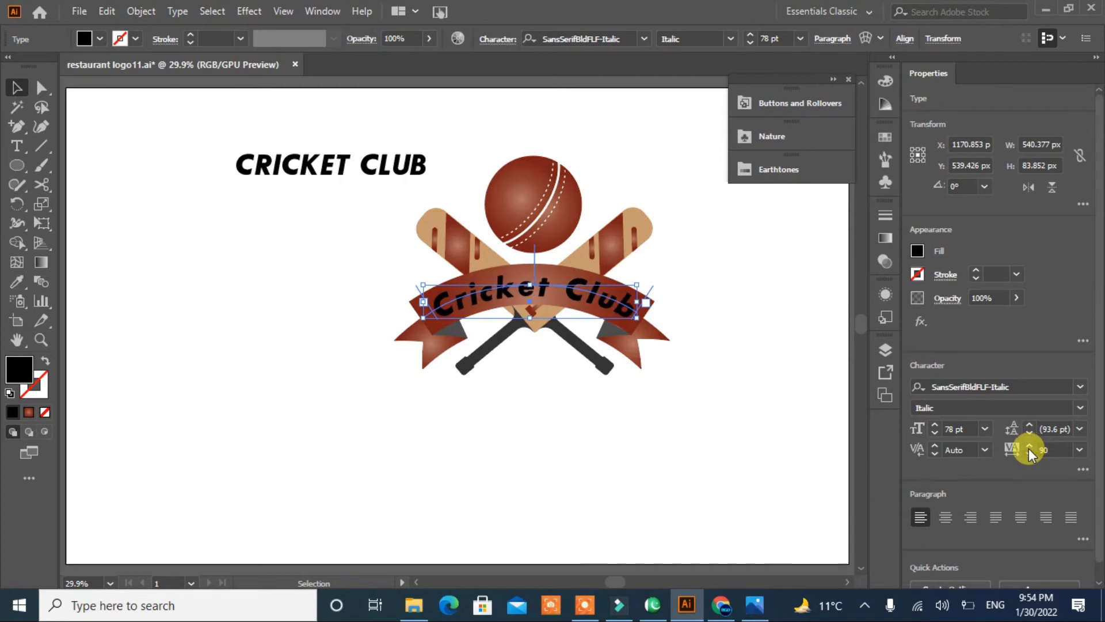
Change the banner text to uppercase and reduce its size to 69 pt.
click(178, 12)
mouse_move(217, 259)
click(437, 260)
click(935, 433)
click(934, 426)
click(933, 424)
click(933, 424)
click(933, 424)
click(932, 425)
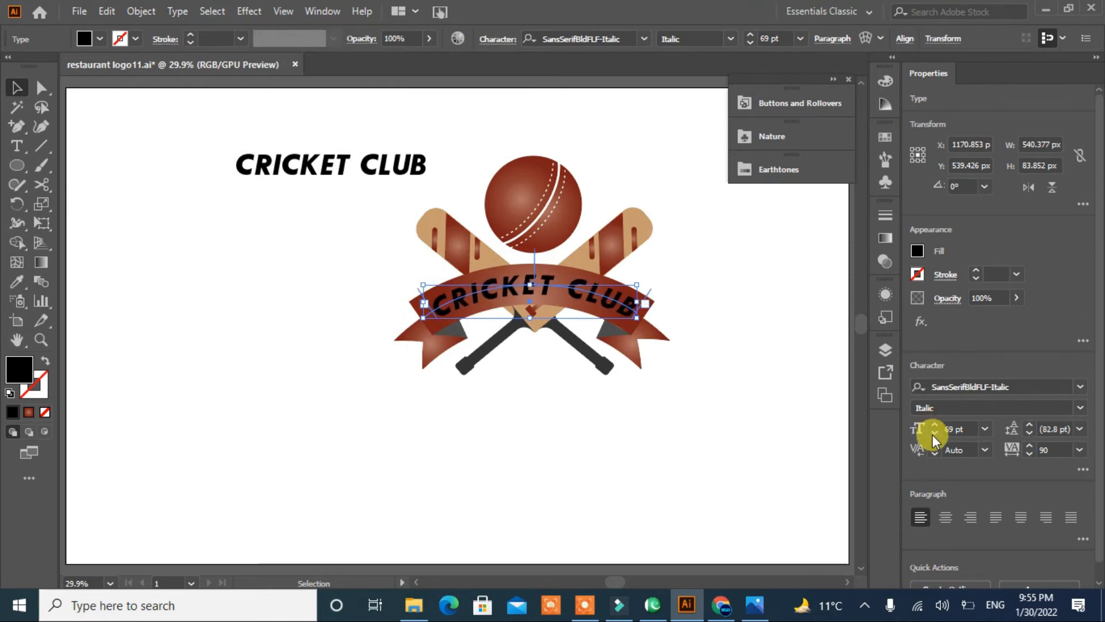
Change the banner text's font to SansSerifBldFLF in the Medium style.
click(299, 284)
click(470, 311)
click(642, 39)
click(633, 145)
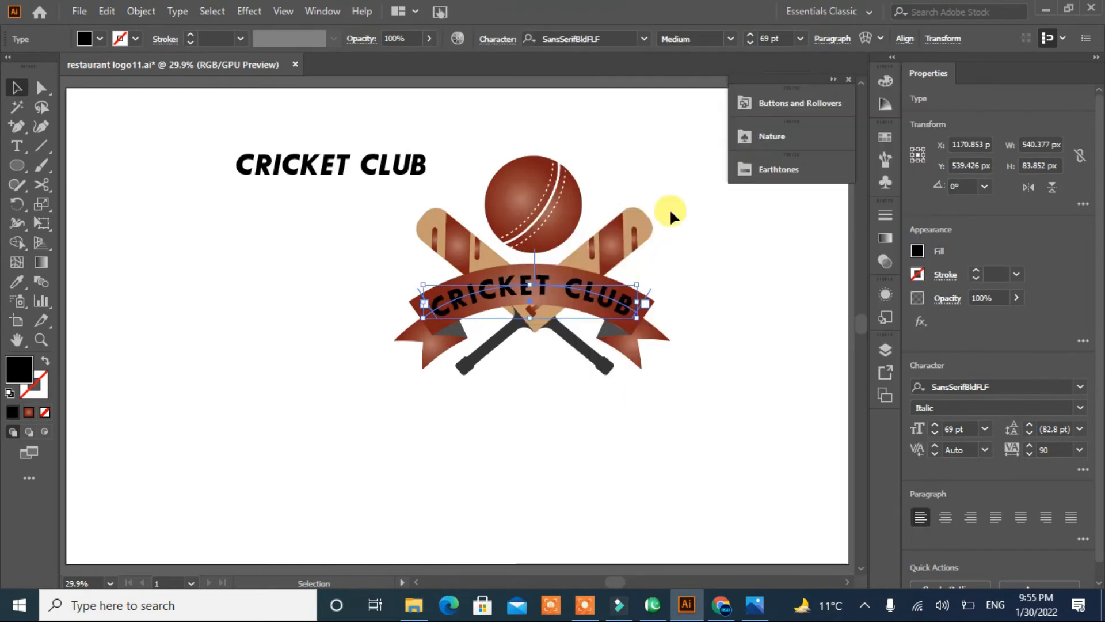
Delete the straight CRICKET CLUB text beside the ball.
click(274, 231)
click(334, 166)
key(Delete)
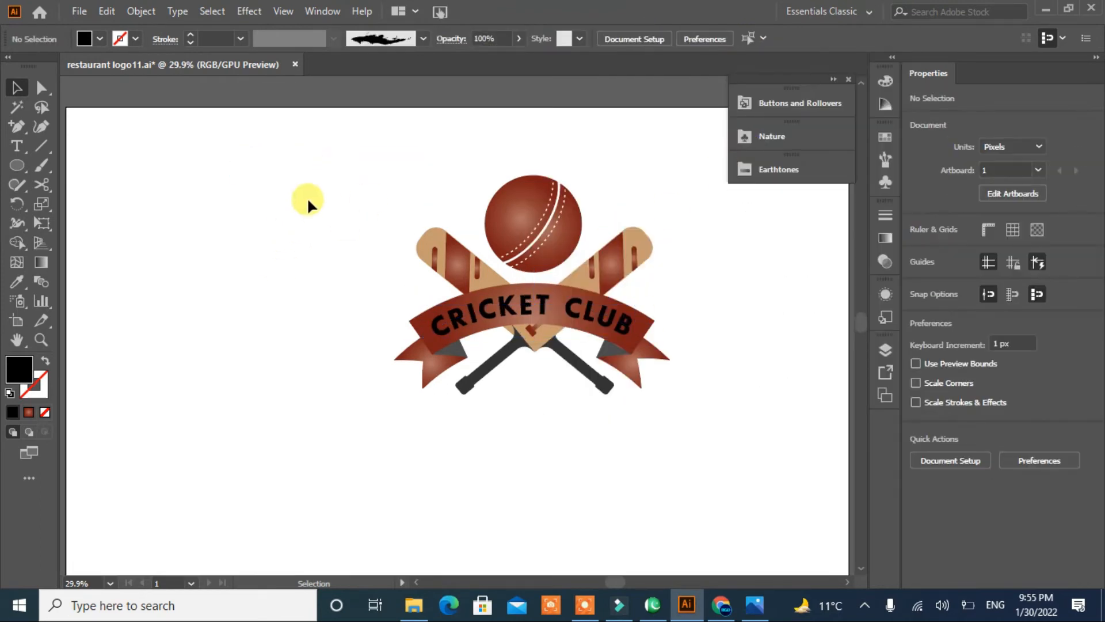
Select the whole logo and move it left and slightly down on the artboard.
scroll(309, 202, up, 2)
drag(691, 226, 468, 395)
mouse_move(483, 349)
mouse_down()
mouse_move(432, 358)
mouse_move(473, 365)
mouse_up()
click(669, 375)
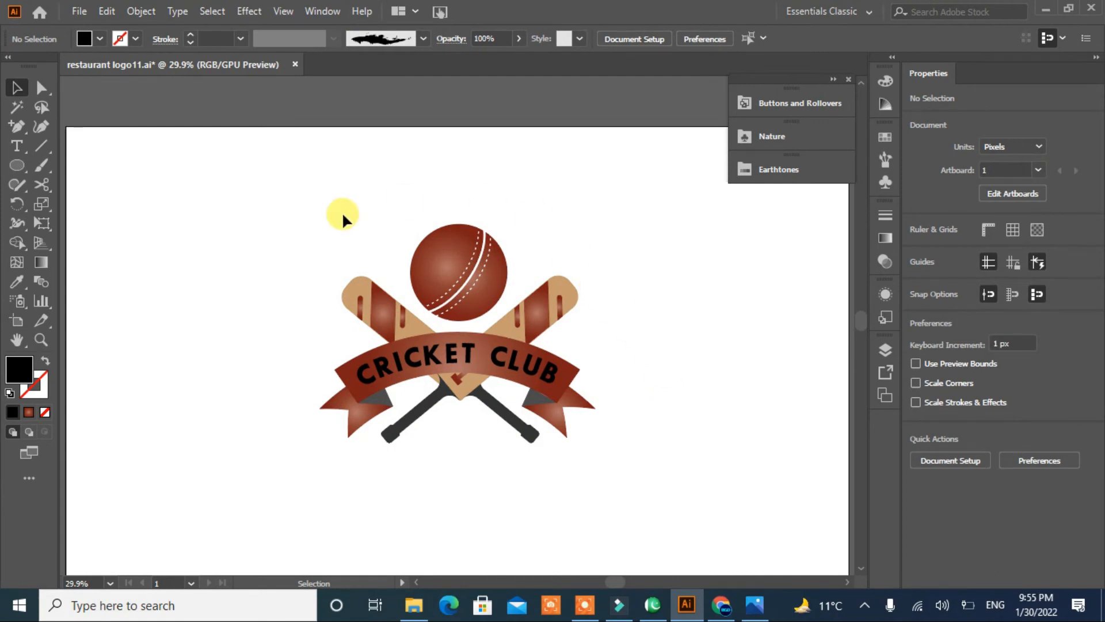
Paste the text Champion Sheep above the logo, converted to uppercase at 49 pt.
key(ctrl+v)
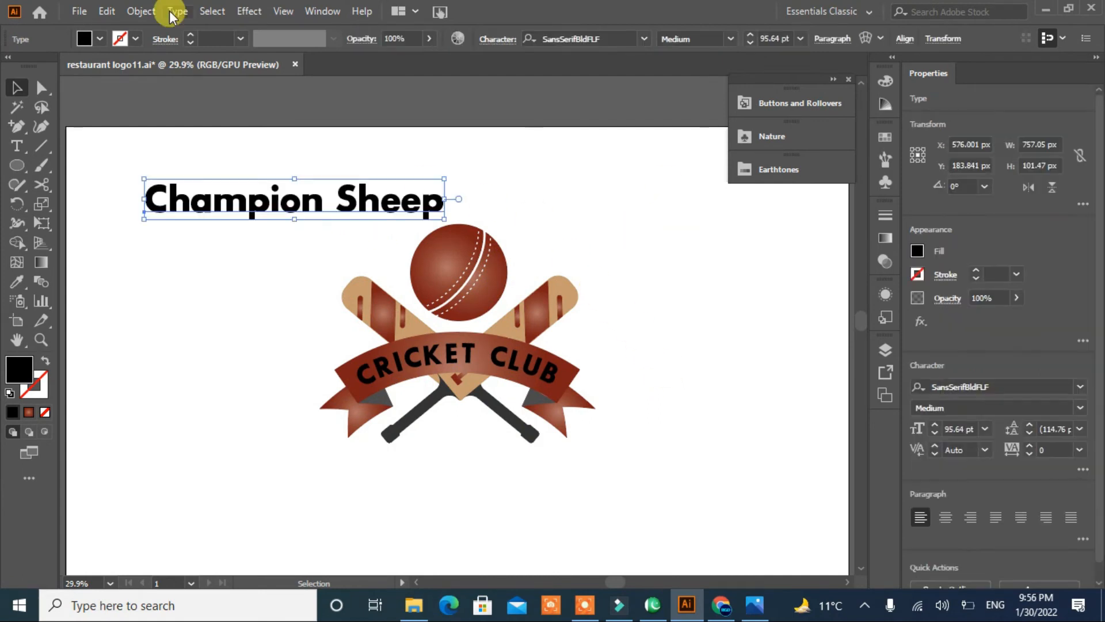
click(179, 12)
mouse_move(219, 254)
click(435, 254)
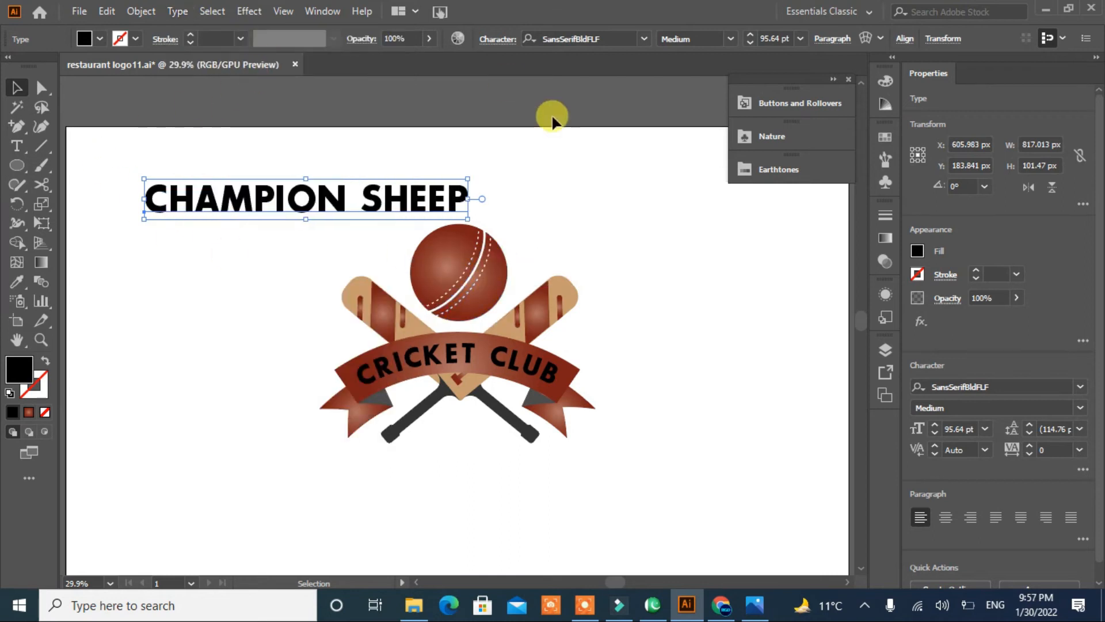
click(934, 433)
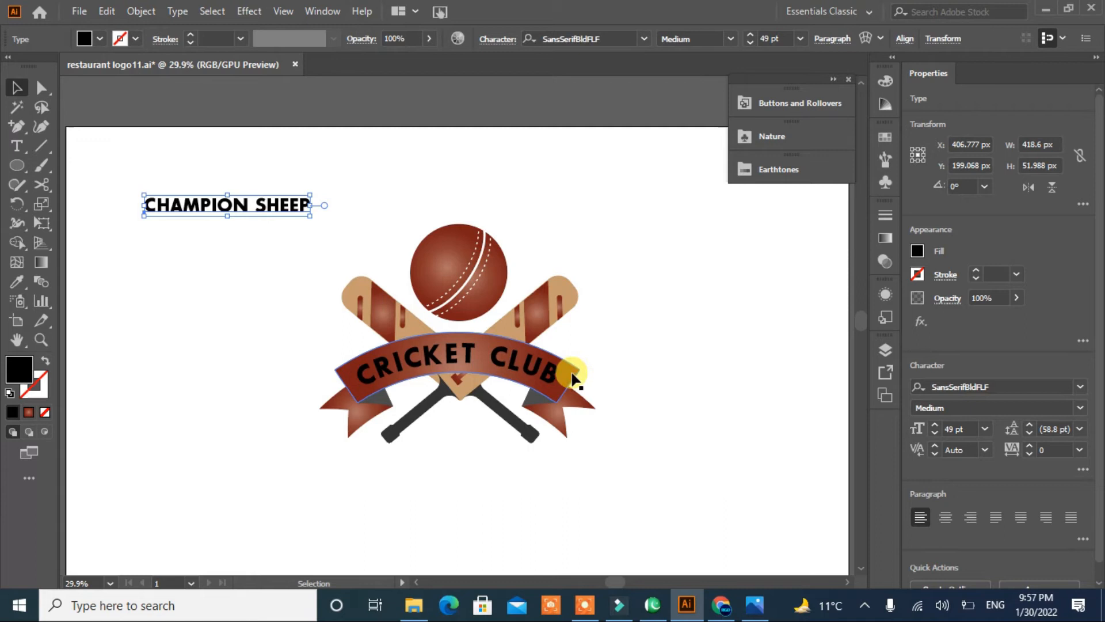
Draw a circle about 763 px in diameter around the logo and swap its fill for a black stroke.
click(17, 165)
mouse_move(341, 199)
mouse_down()
mouse_move(612, 459)
mouse_move(644, 507)
mouse_up()
click(46, 361)
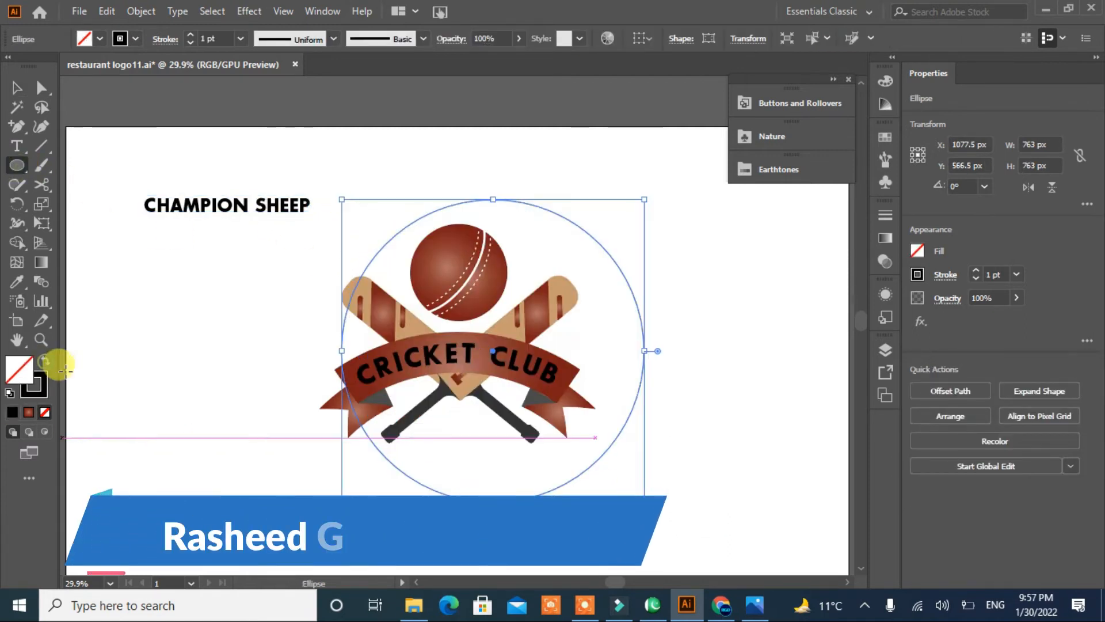
Move the circle left until it is centered on the ball and banner.
drag(486, 360, 464, 350)
key(Left)
key(Left)
key(Left)
key(Left)
key(Left)
key(Left)
key(Left)
key(Left)
key(Left)
key(Left)
key(Left)
key(Left)
key(Left)
key(Left)
key(Left)
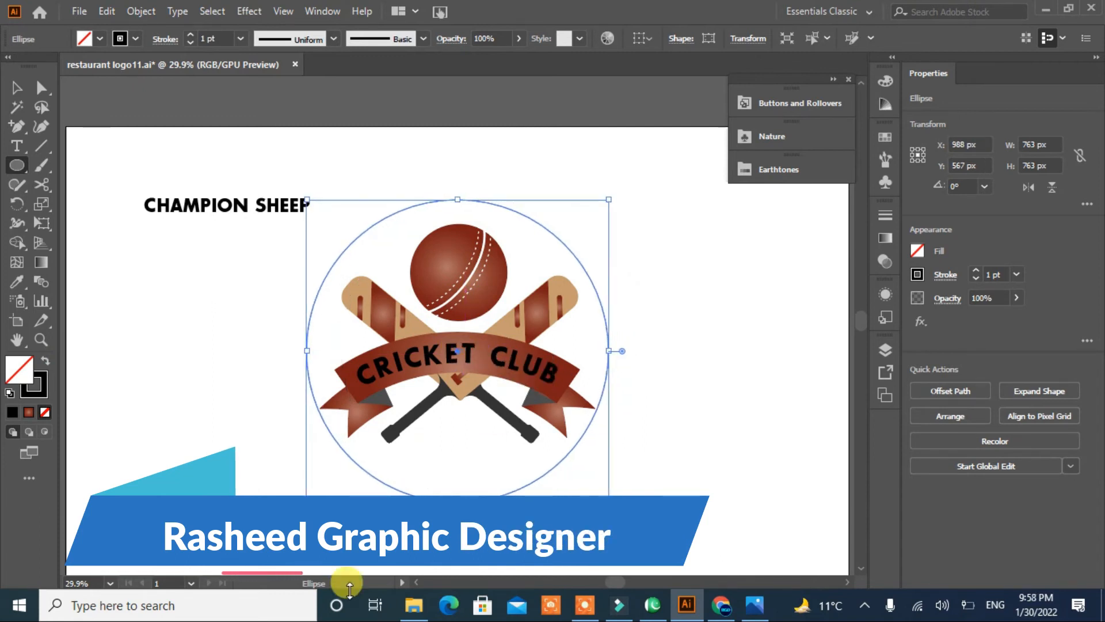
Cut the circle with Scissors at four points, level with the ball and below the bat handles on both sides.
click(42, 185)
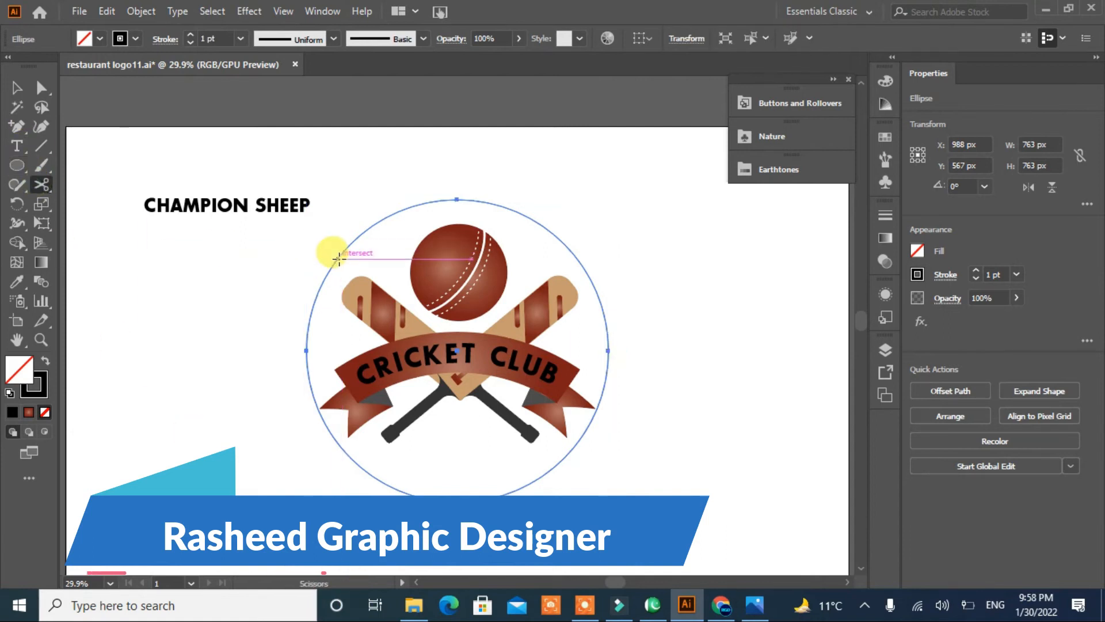
click(339, 256)
click(574, 254)
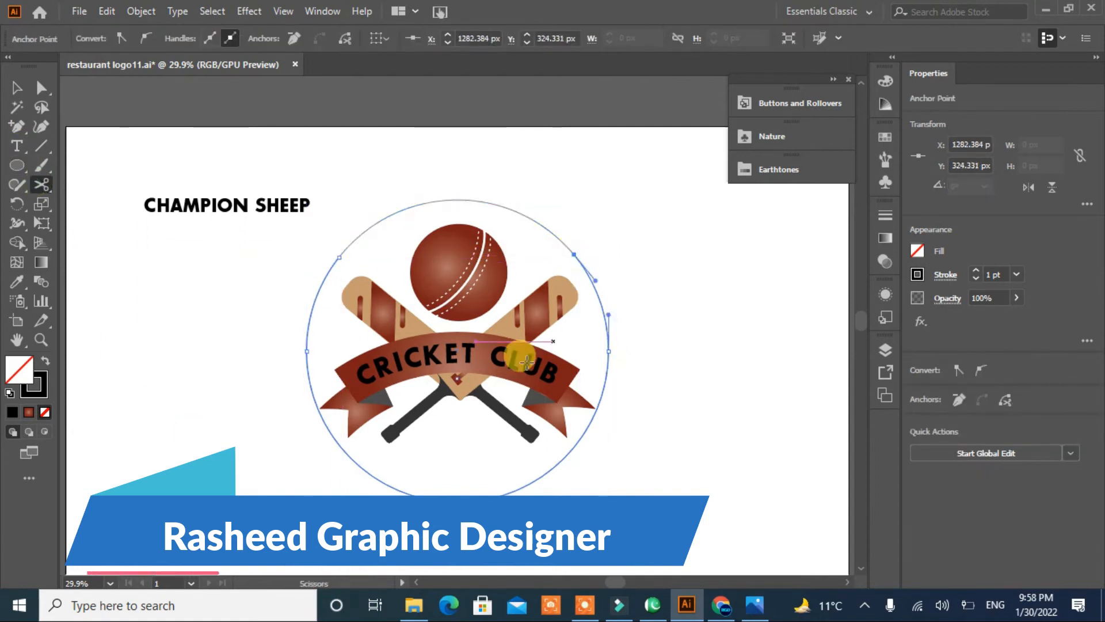
click(392, 487)
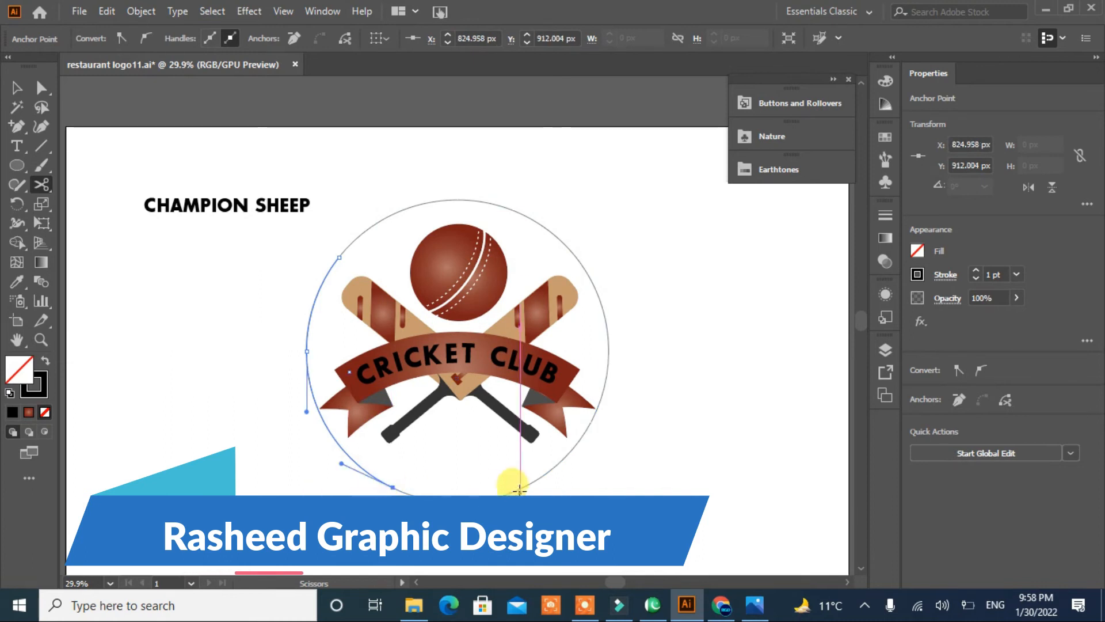
click(524, 487)
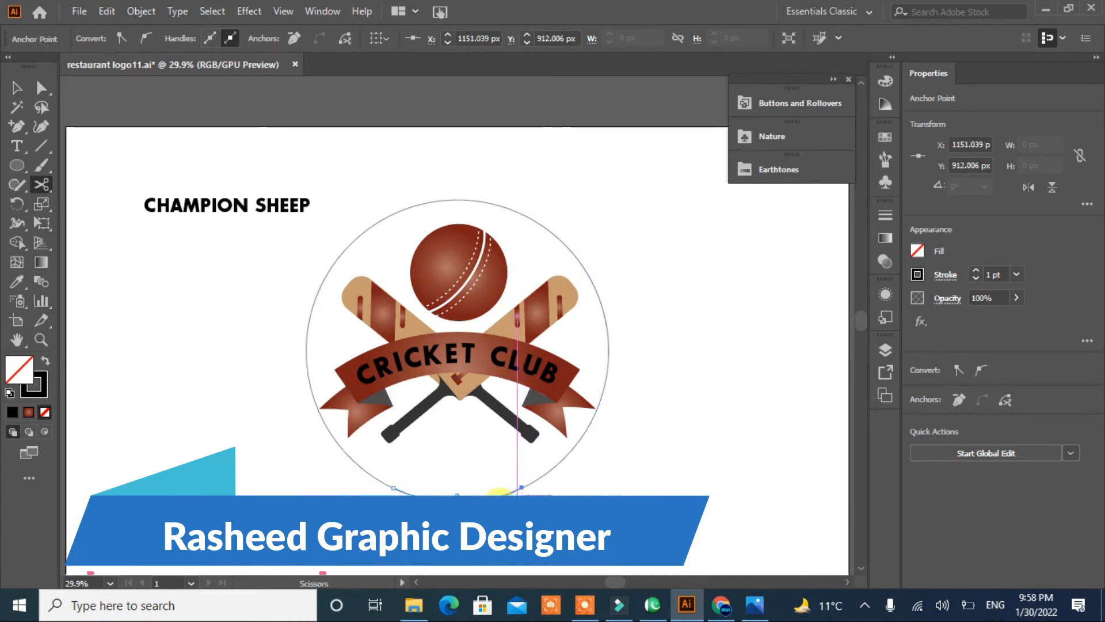
Delete the circle's left and right segments, keeping the arcs above the ball and below the bats.
key(v)
click(312, 399)
key(Delete)
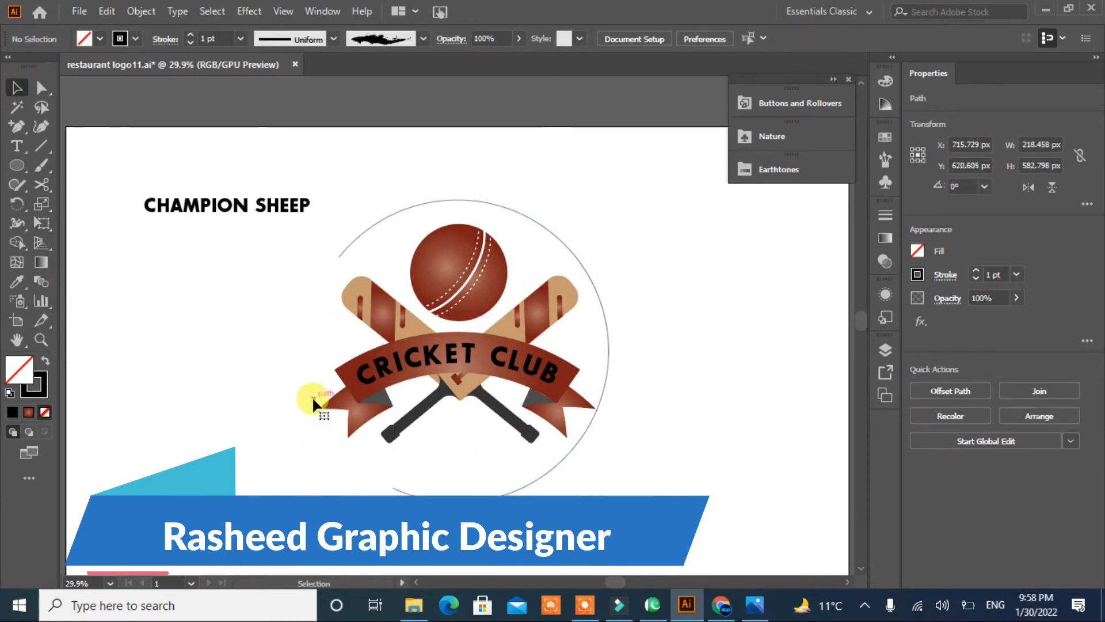
click(608, 361)
key(Delete)
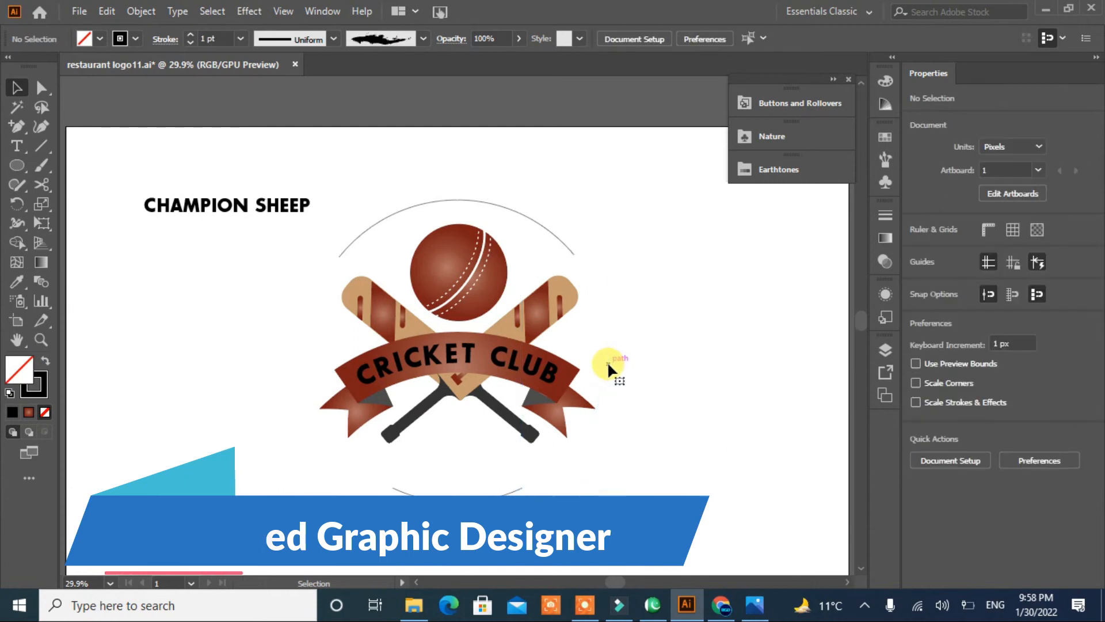
Copy the straight CHAMPION SHEEP text and paste it along the upper arc with the Type on a Path tool.
click(478, 201)
click(17, 146)
drag(145, 204, 324, 202)
right_click(291, 199)
click(231, 205)
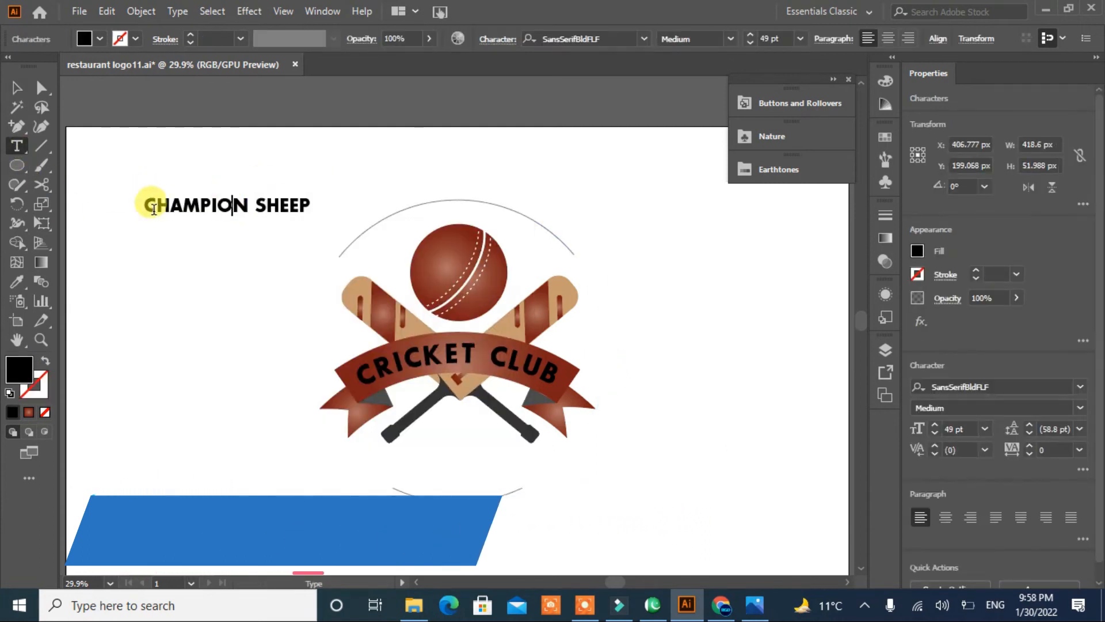
drag(148, 208, 333, 199)
key(ctrl+c)
click(22, 151)
click(109, 185)
click(337, 248)
key(ctrl+v)
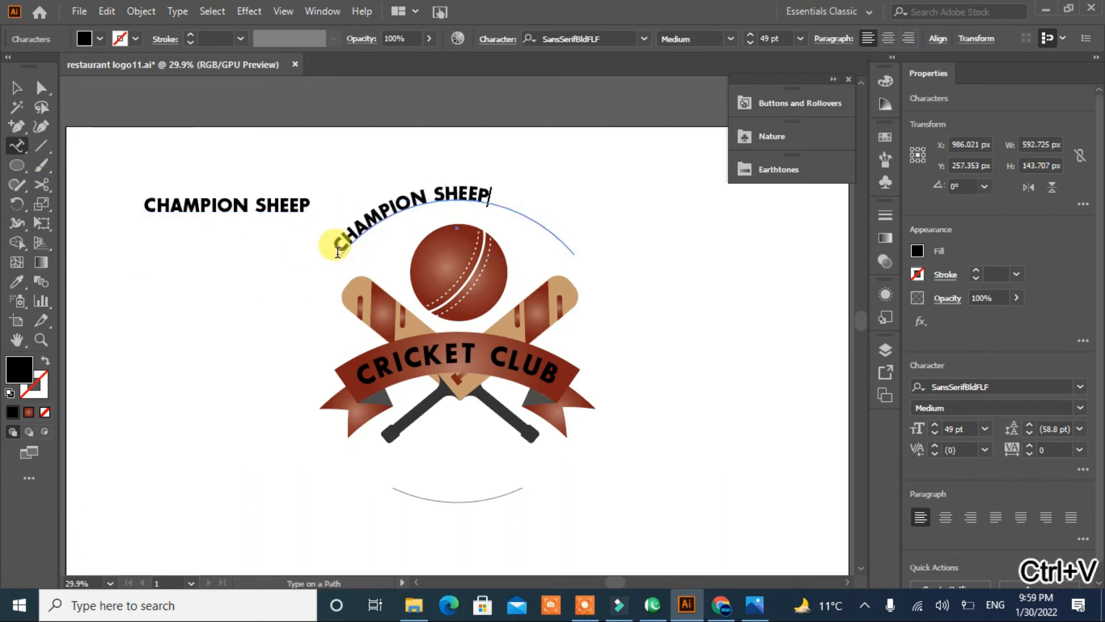
Increase the curved CHAMPION SHEEP text's tracking to 404 so it spans the upper arc.
drag(490, 194, 337, 251)
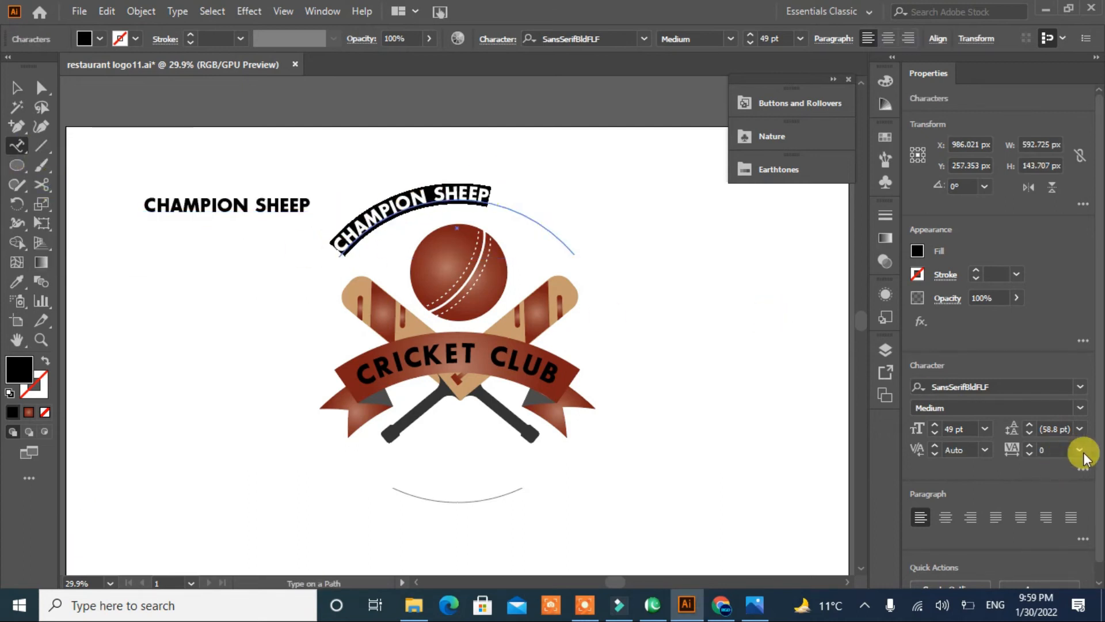
click(1083, 452)
click(1078, 435)
click(1030, 448)
drag(1028, 447, 1027, 448)
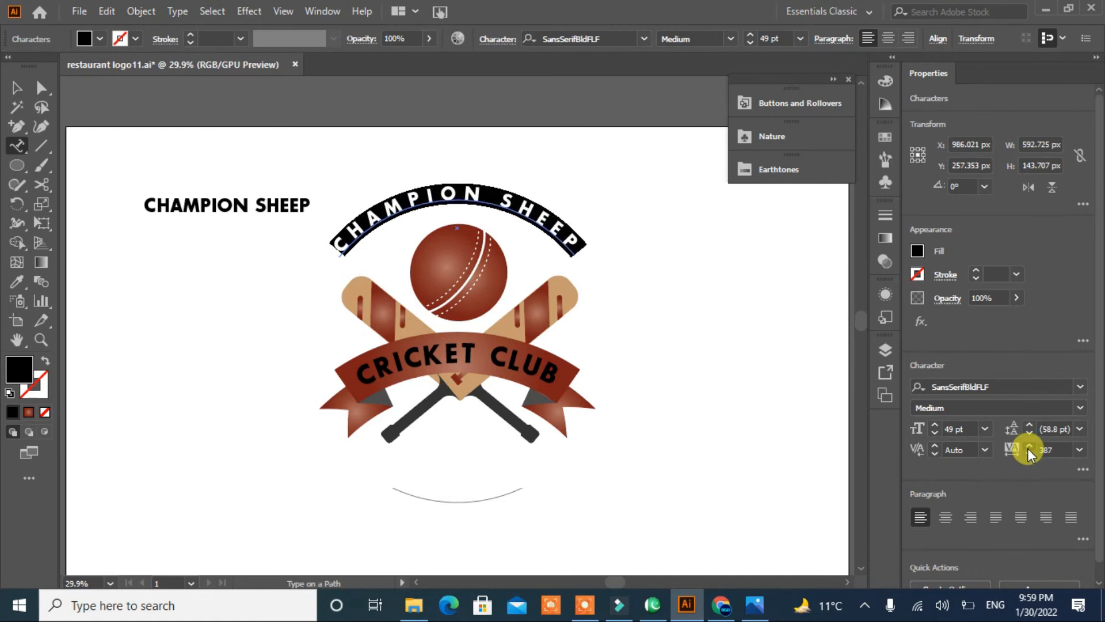
click(14, 86)
click(199, 333)
Add the text TAGLINE HERE along the lower arc with its tracking set to 0.
click(340, 242)
click(1080, 450)
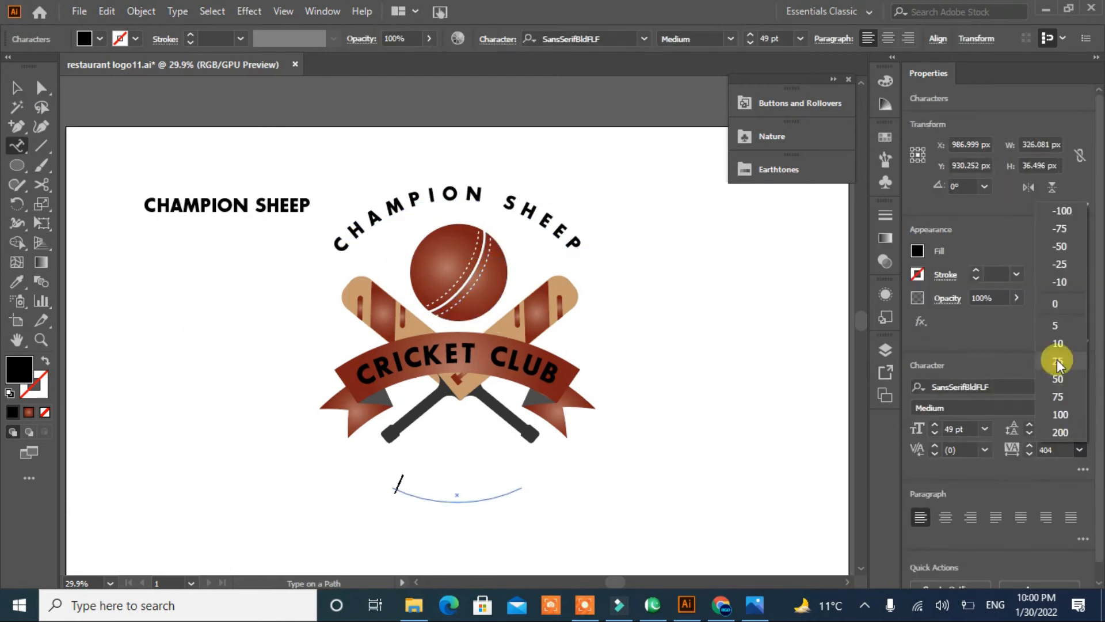
click(1061, 305)
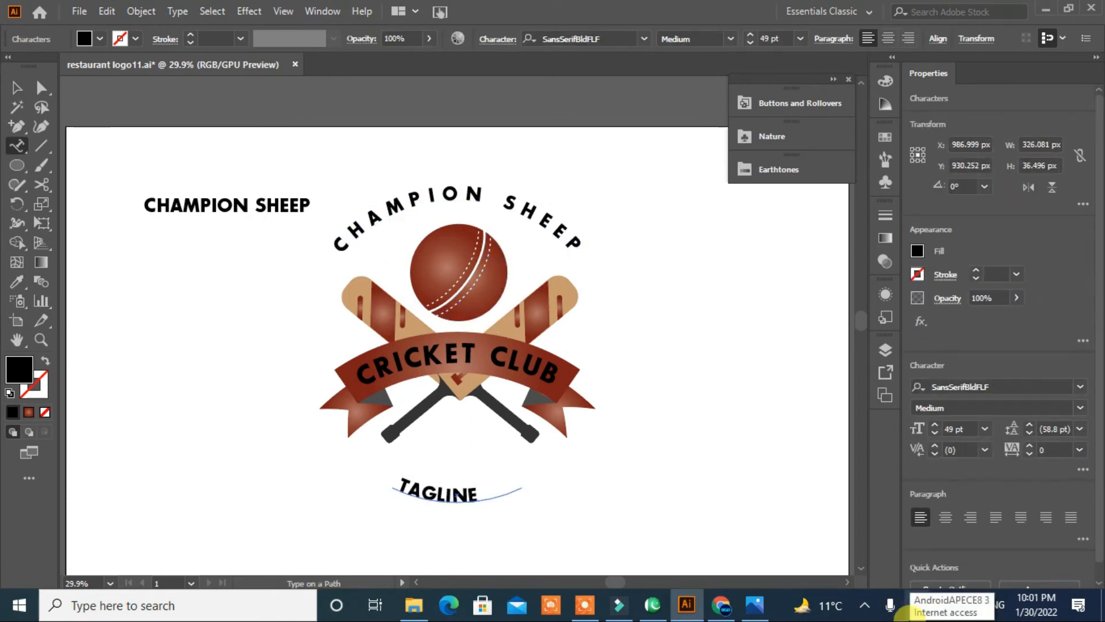
text(H)
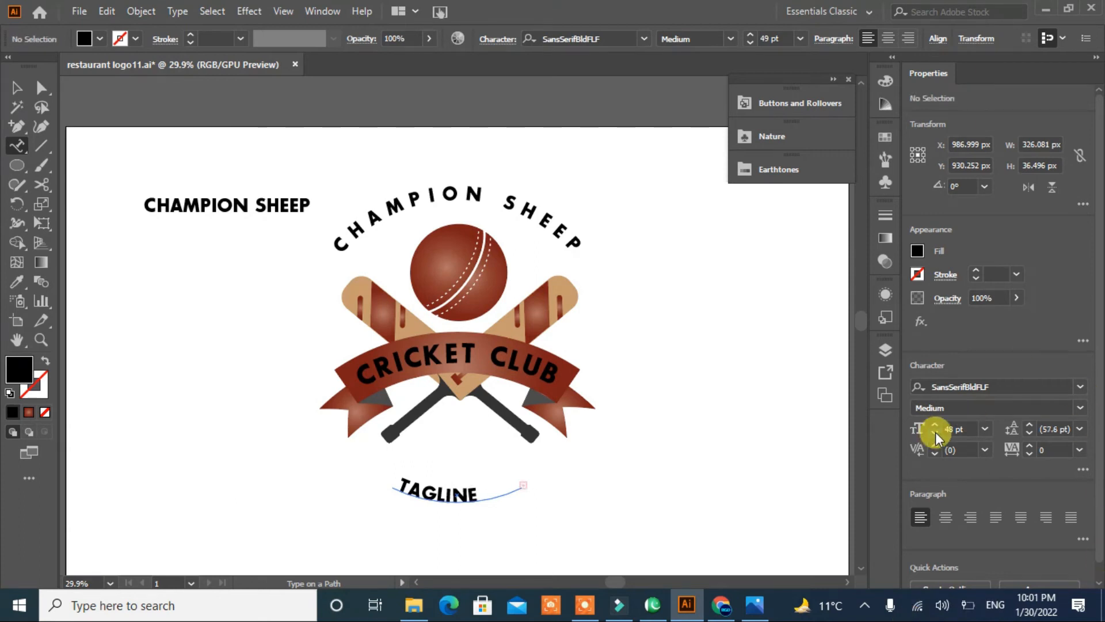
Reduce the tagline's font size until it fits its arc, and move it up just beneath the bat handles.
key(Escape)
click(935, 426)
click(935, 426)
drag(464, 494, 461, 458)
click(397, 530)
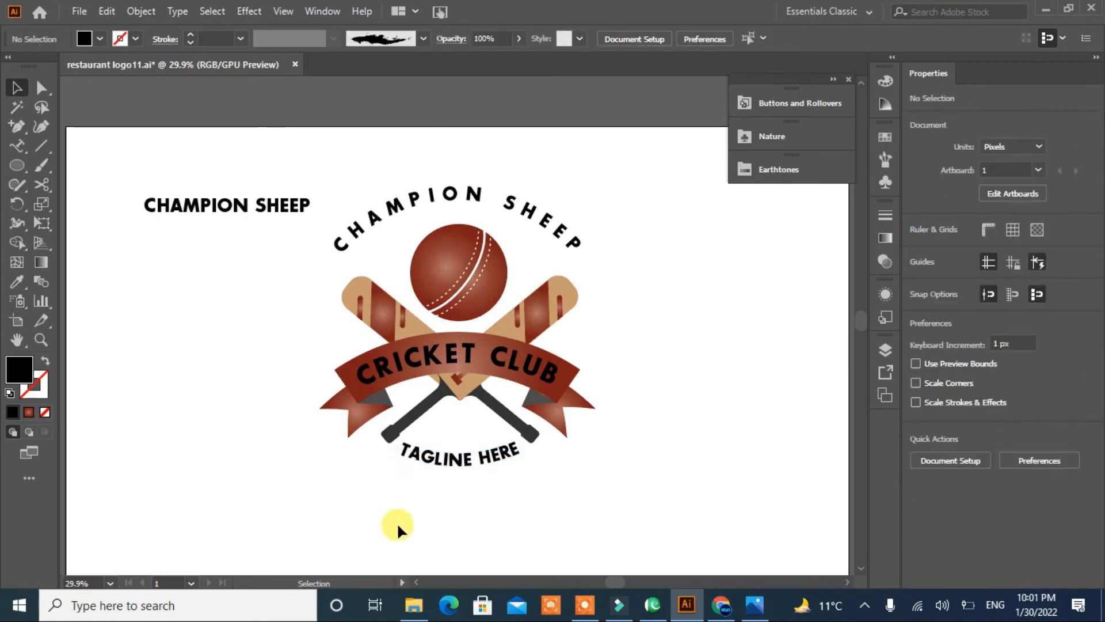
Delete the leftover straight CHAMPION SHEEP text and shift the whole logo slightly left and up.
click(246, 205)
key(Delete)
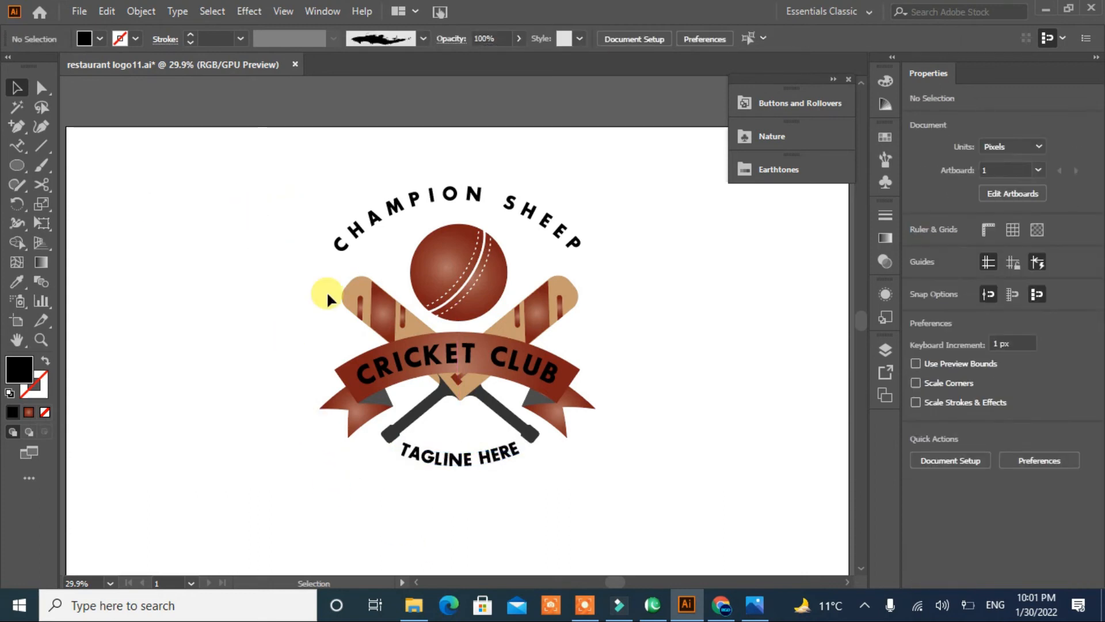
drag(622, 188, 451, 455)
drag(461, 367, 441, 361)
click(623, 371)
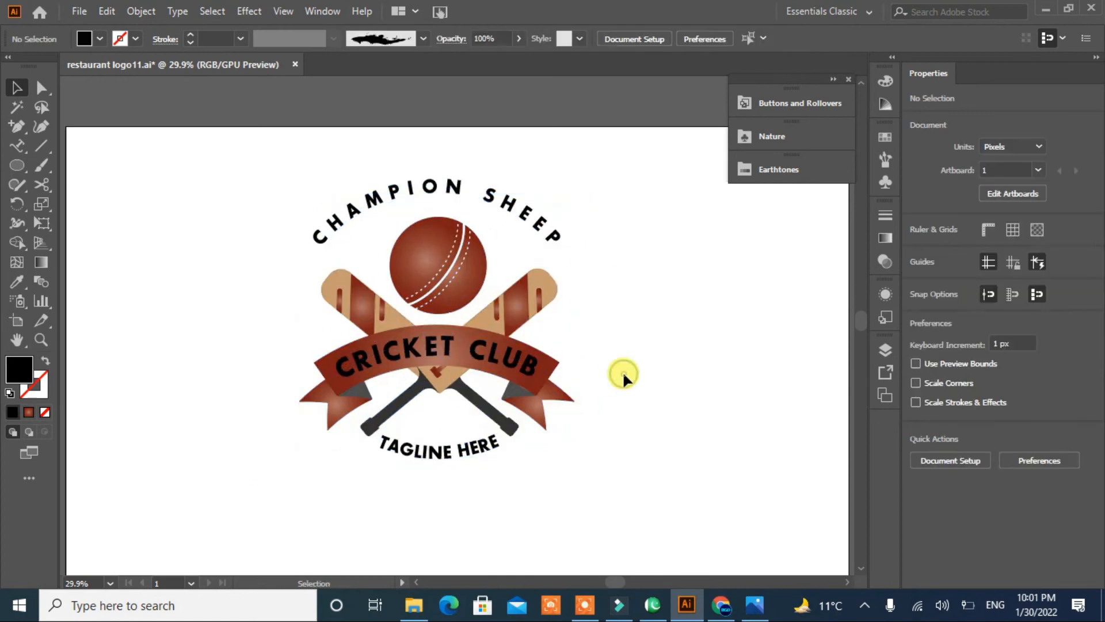
Fill the CRICKET CLUB banner text with white.
click(489, 368)
click(100, 39)
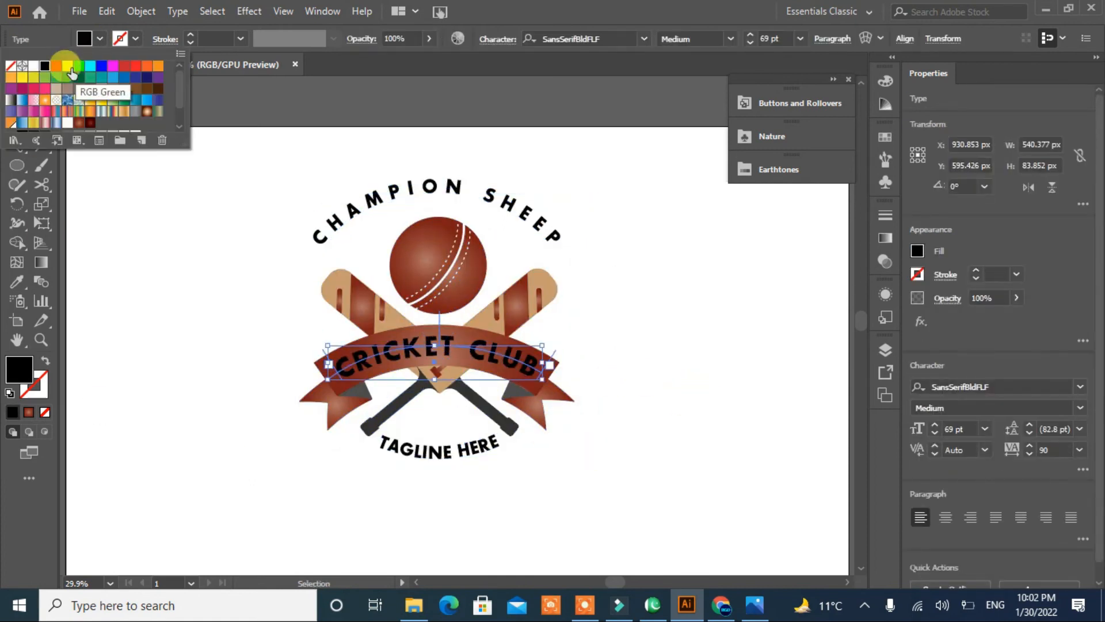
click(33, 66)
click(147, 455)
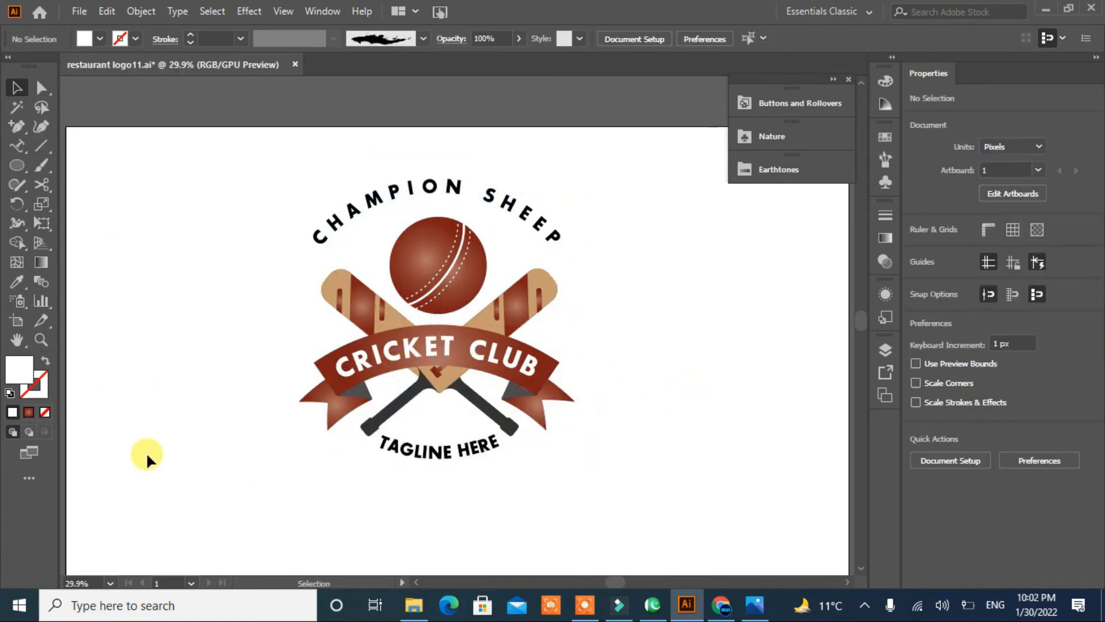
Fill the curved CHAMPION SHEEP text with the muted red swatch.
click(386, 235)
click(100, 39)
click(123, 65)
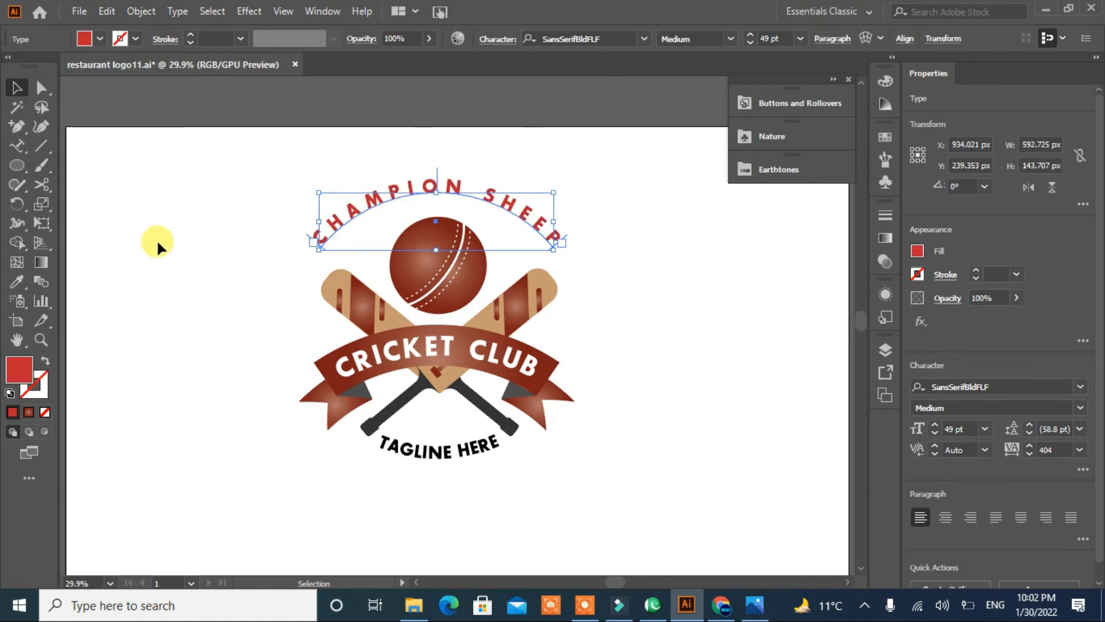
click(158, 247)
Fill the curved TAGLINE HERE text with the same muted red swatch as CHAMPION SHEEP.
click(435, 455)
click(16, 282)
click(423, 244)
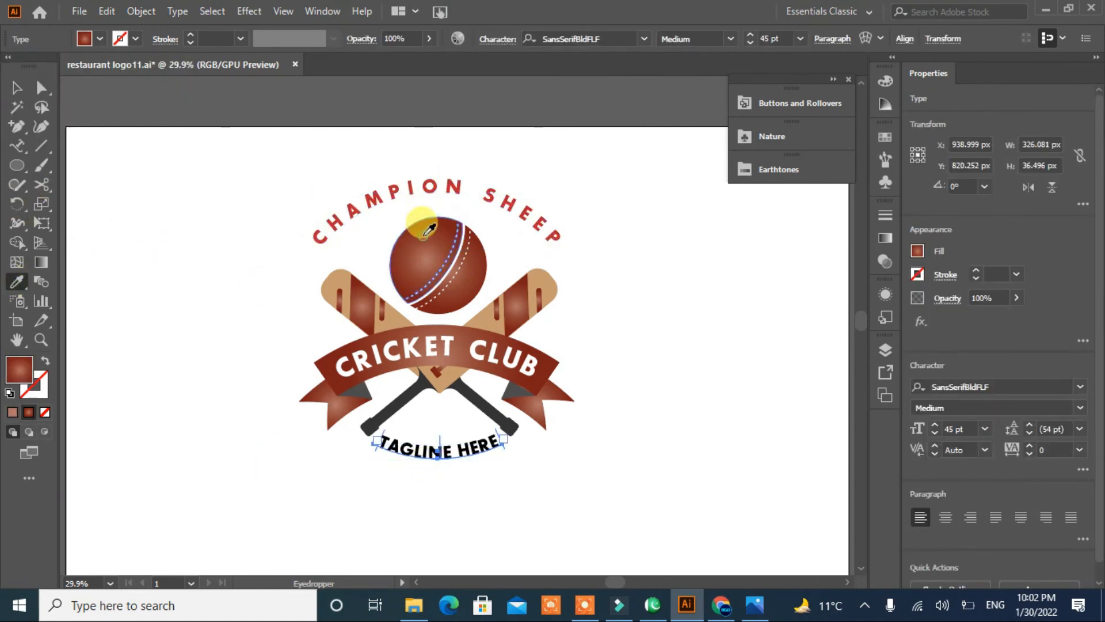
click(100, 38)
click(123, 66)
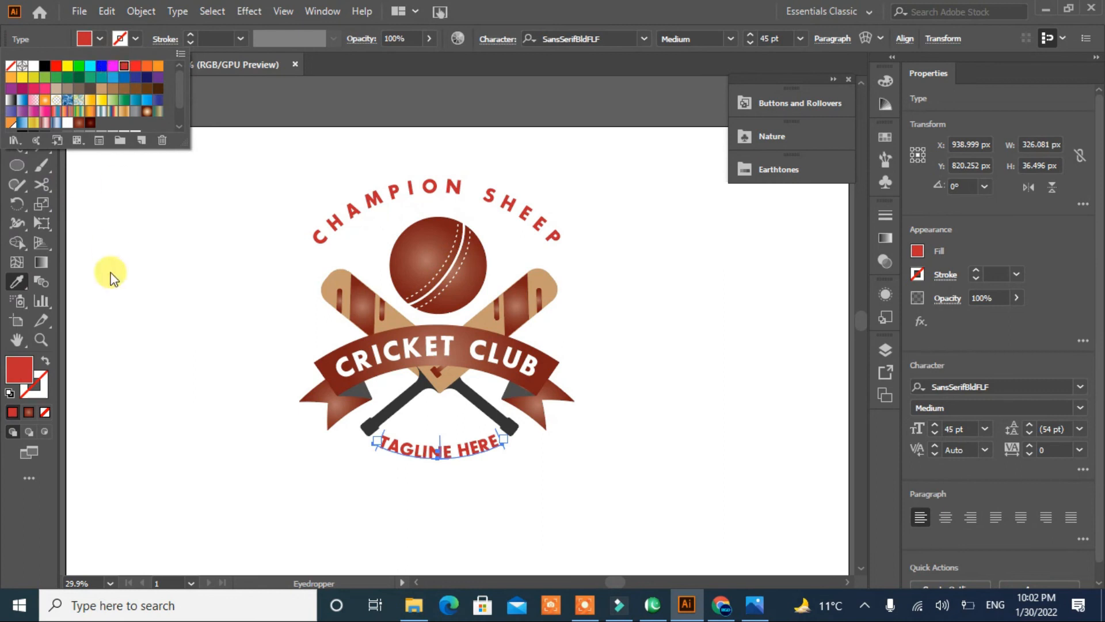
click(16, 88)
click(158, 285)
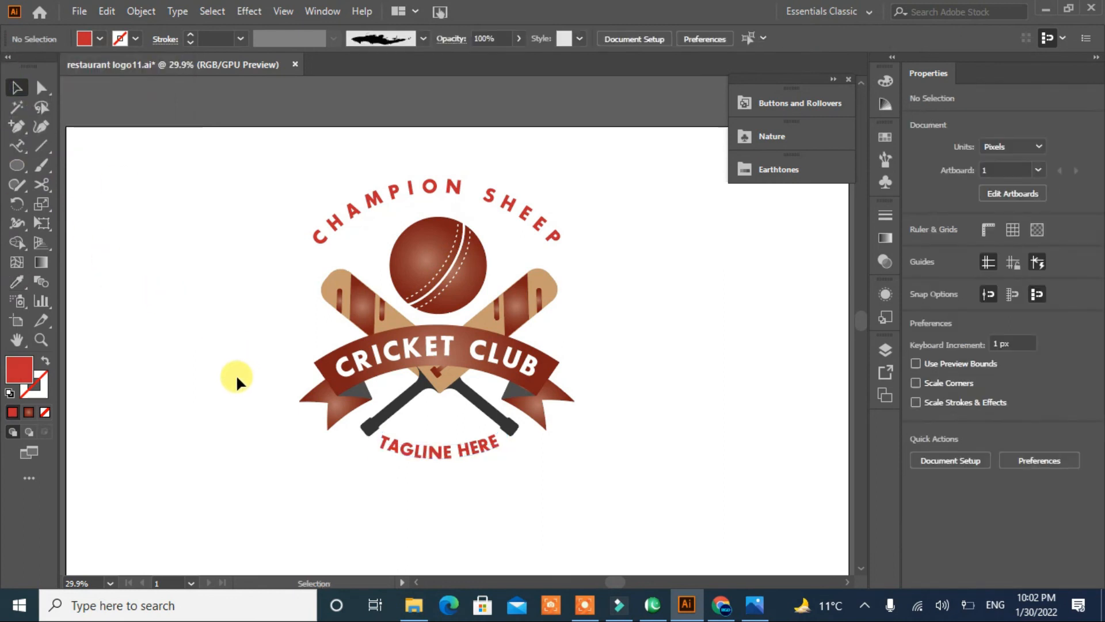
Draw a red five-pointed star about 67 px wide between the bat handles, just above TAGLINE HERE.
drag(16, 166, 63, 237)
drag(435, 416, 435, 432)
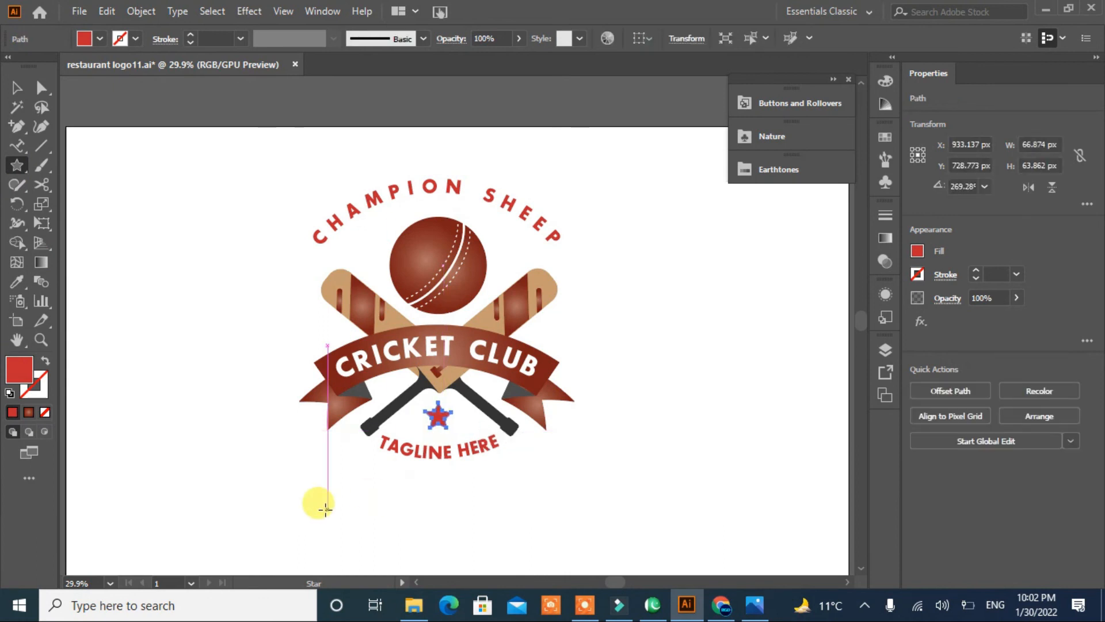
click(17, 88)
click(191, 367)
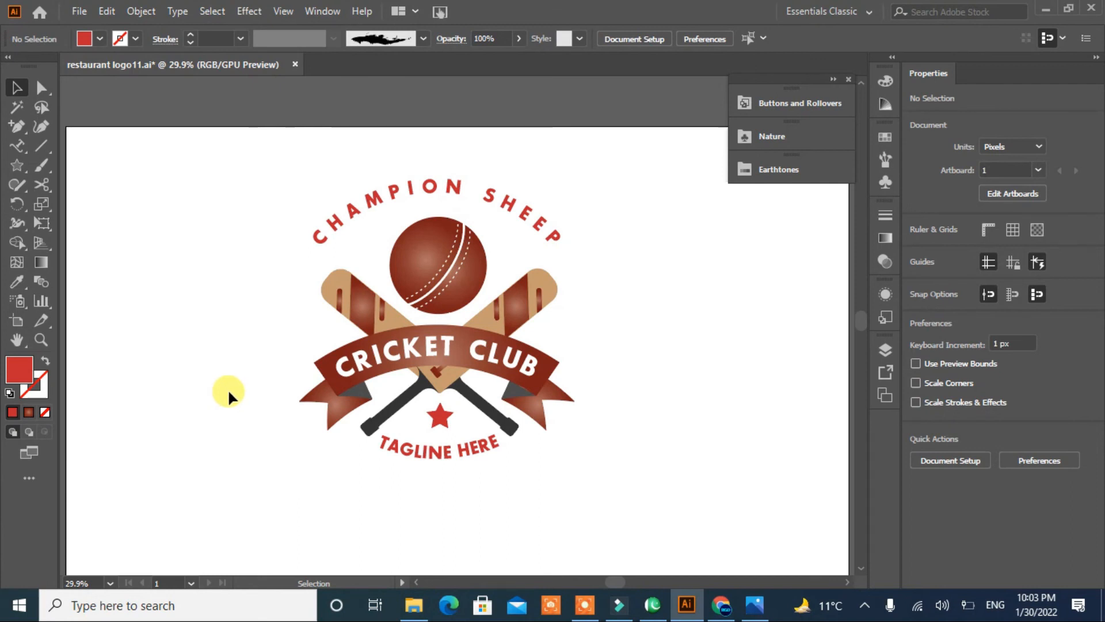
Offset the ribbon banner group's paths by 10 px with miter joins and a miter limit of 4.
click(432, 321)
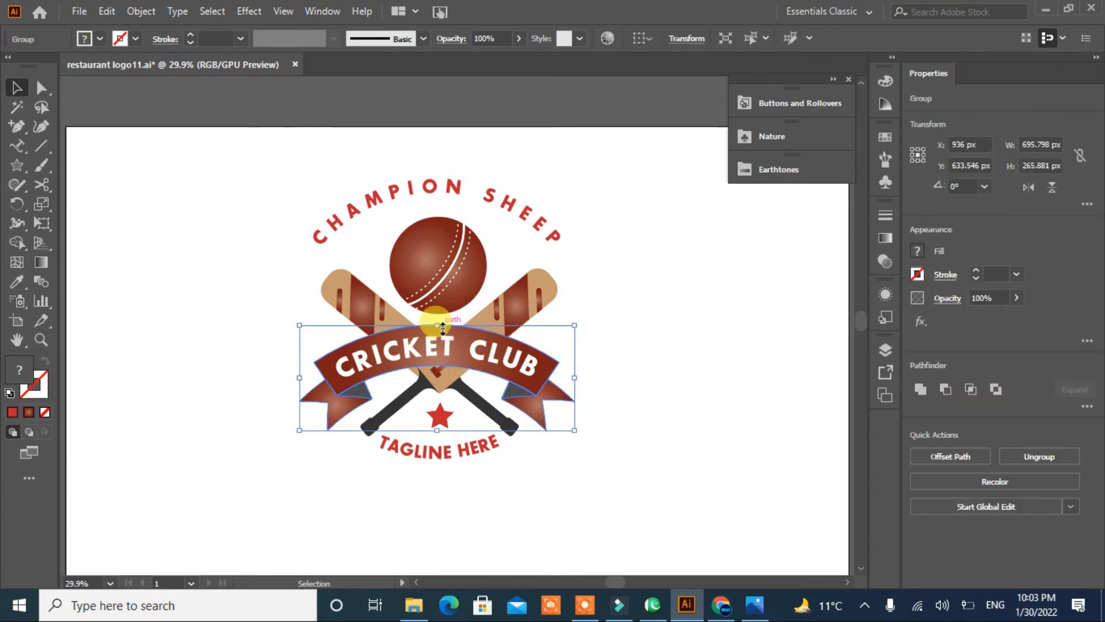
click(237, 385)
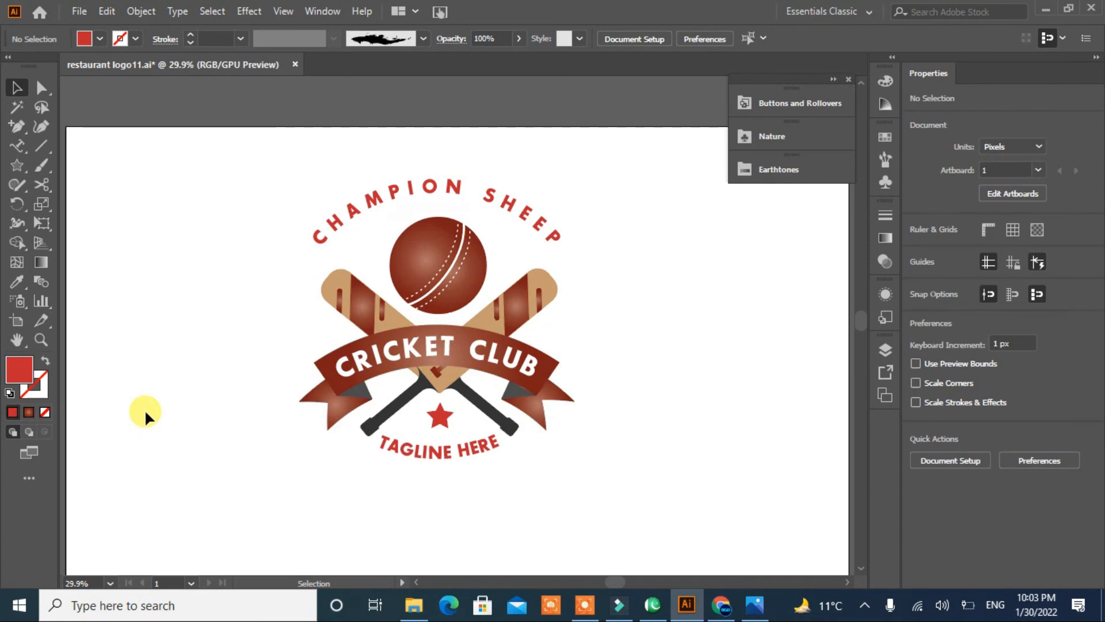
click(329, 382)
click(960, 455)
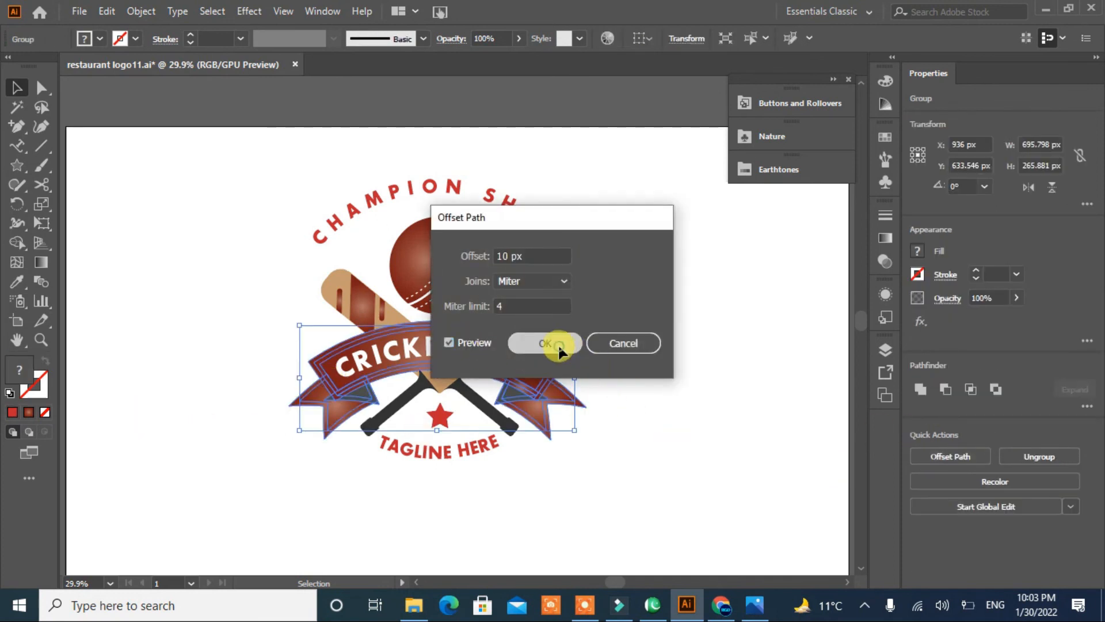
click(557, 344)
Select the crossed bats together with the offset ribbon banner.
shift+click(550, 303)
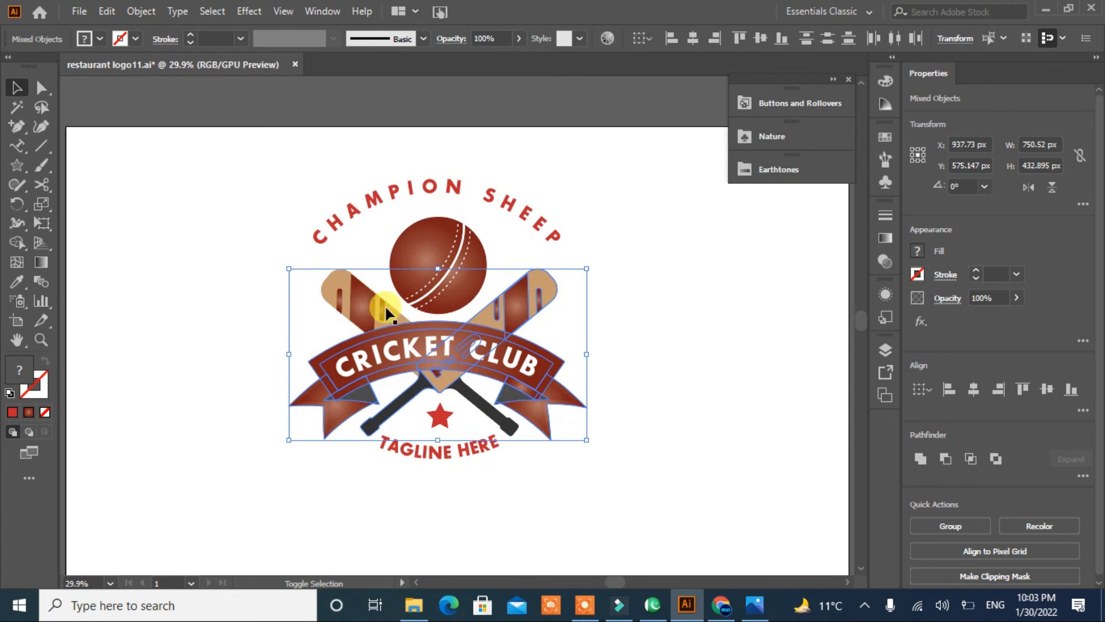